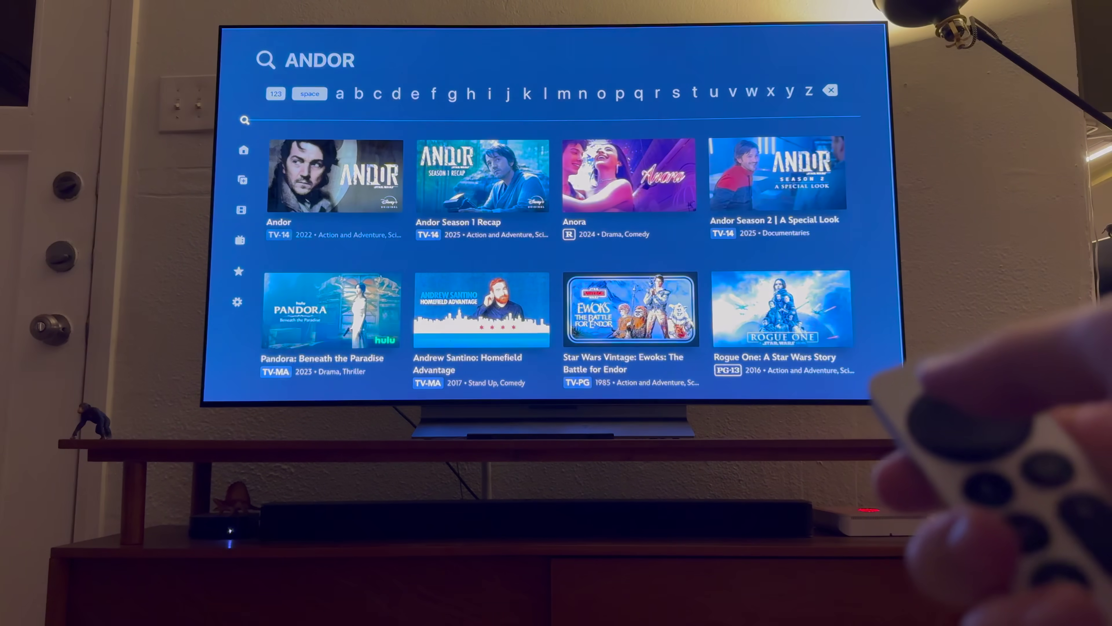
Play the first Andor result on Disney+ and restart it so the Starbucks pre-roll ad plays
{"action": "key", "text": "Down"}
{"action": "key", "text": "Return"}
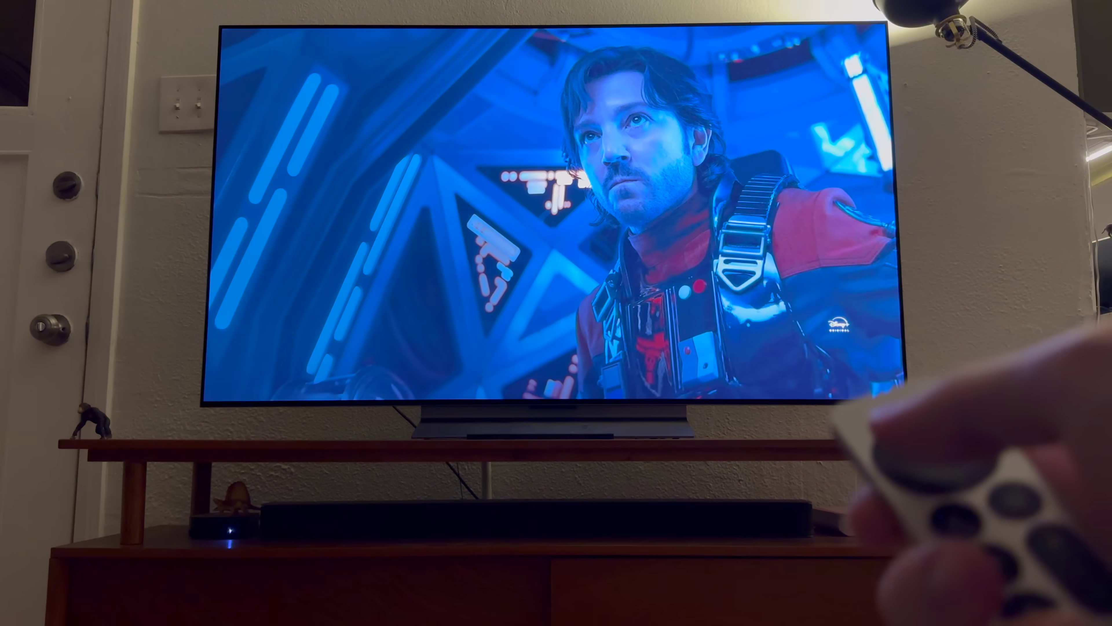
{"action": "key", "text": "Right"}
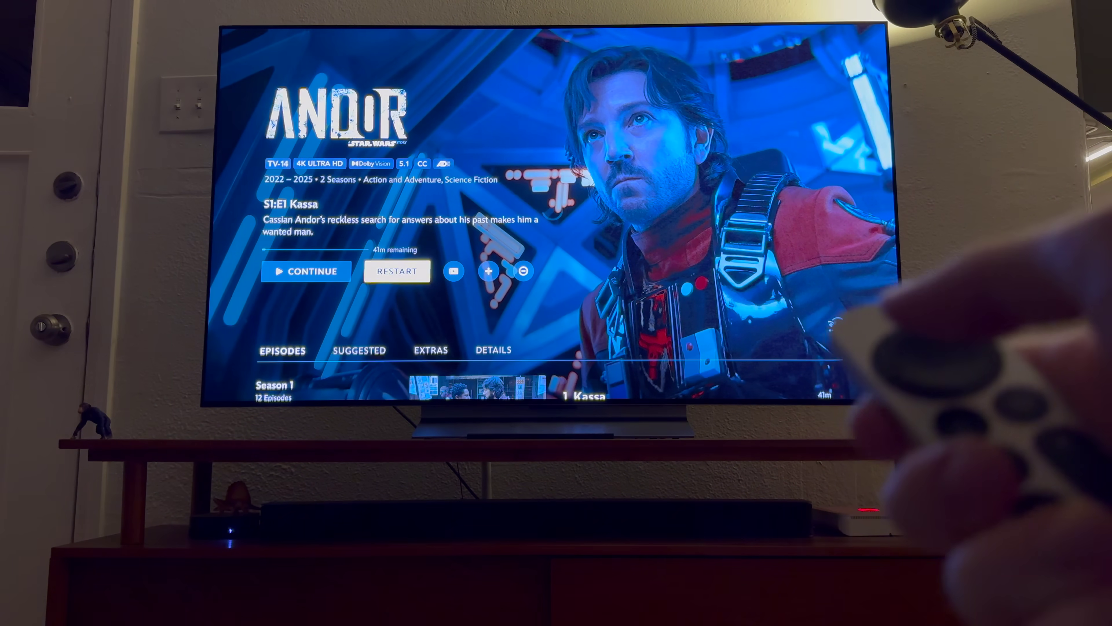
{"action": "key", "text": "Return"}
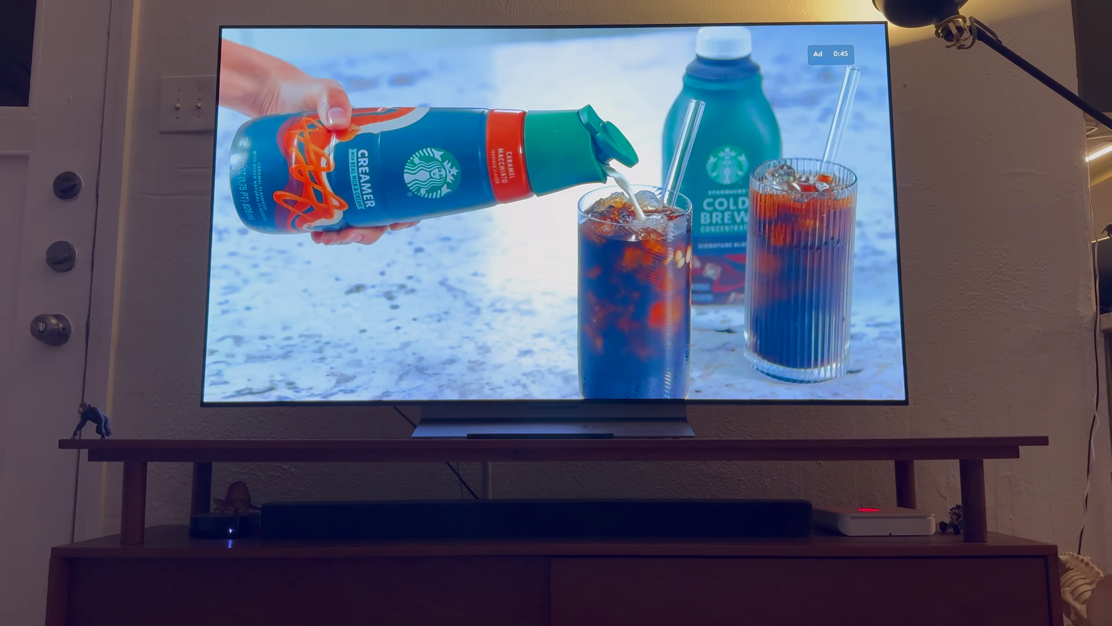
{"action": "key", "text": "Escape"}
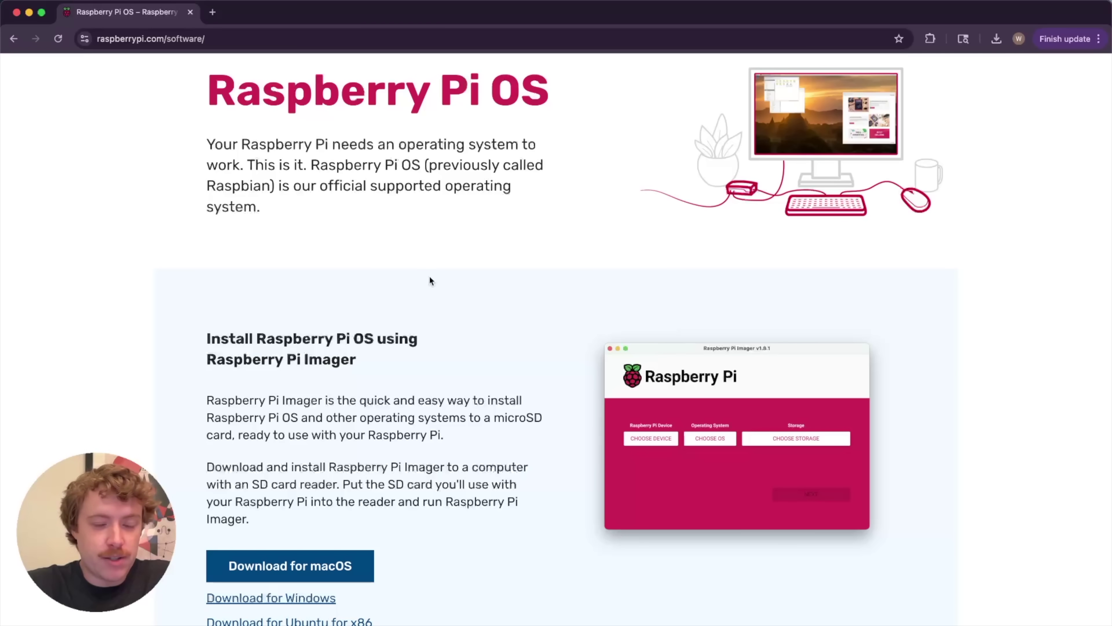
{"action": "scroll", "coordinate": [476, 309], "scroll_direction": "down", "scroll_amount": 2}
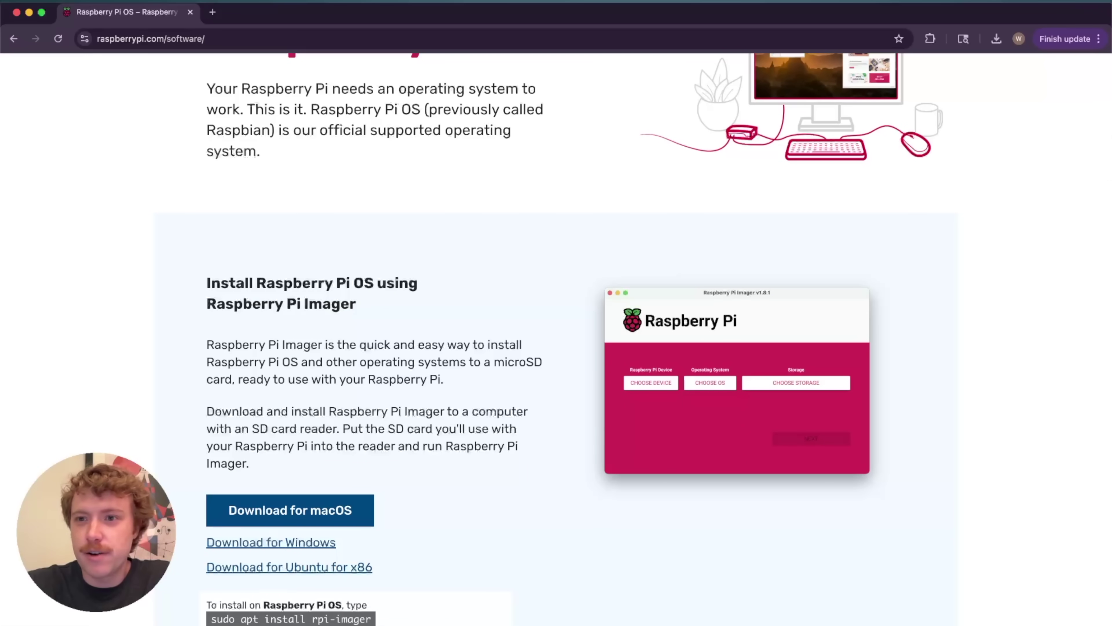
Launch Raspberry Pi Imager from Spotlight and select Raspberry Pi Zero 2 W as the device
{"action": "key", "text": "super+space"}
{"action": "type", "text": "rasp"}
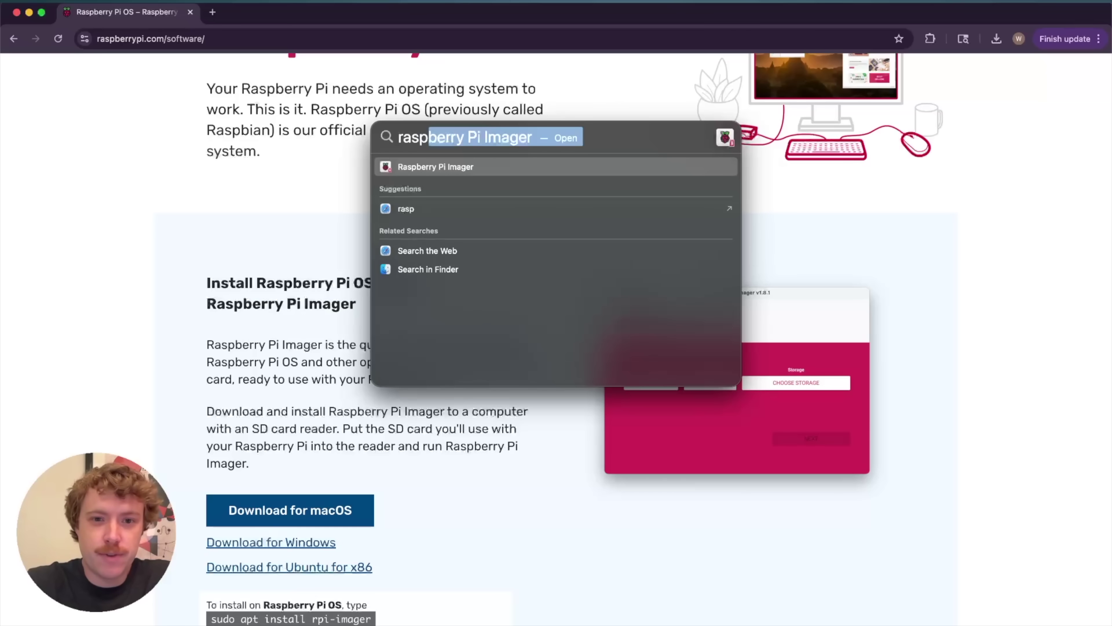
{"action": "left_click", "coordinate": [518, 163]}
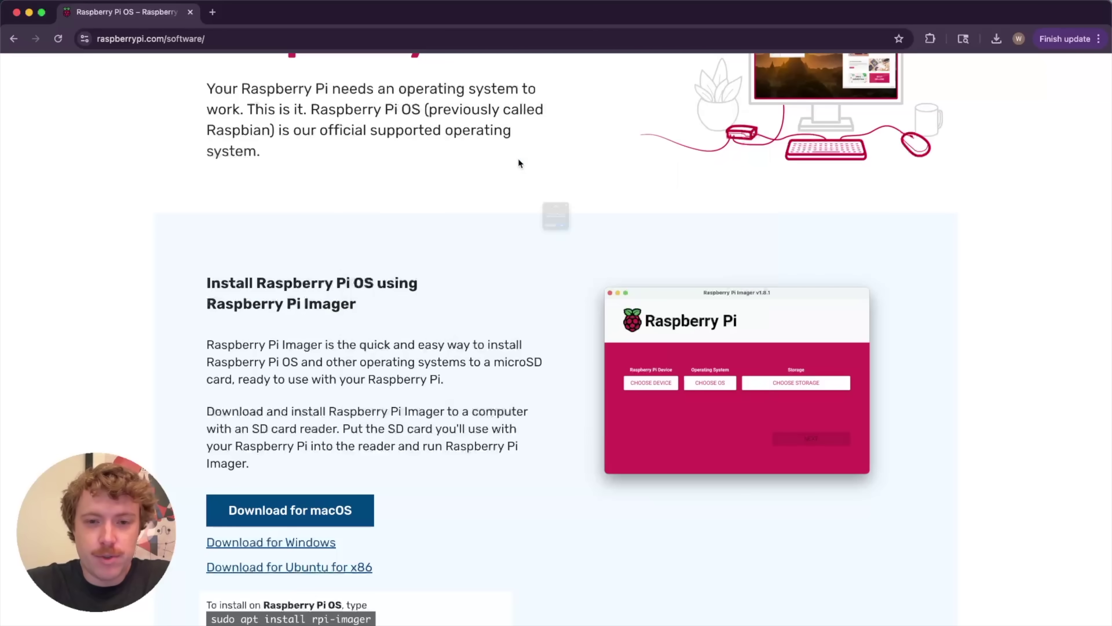
{"action": "left_click", "coordinate": [578, 277]}
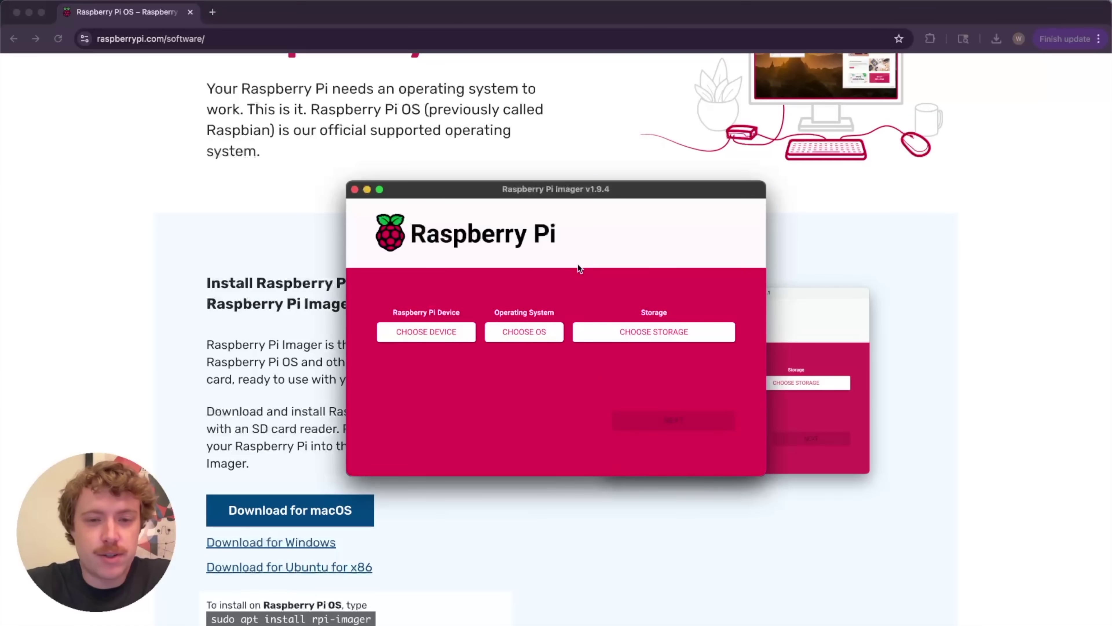
{"action": "left_click", "coordinate": [427, 334]}
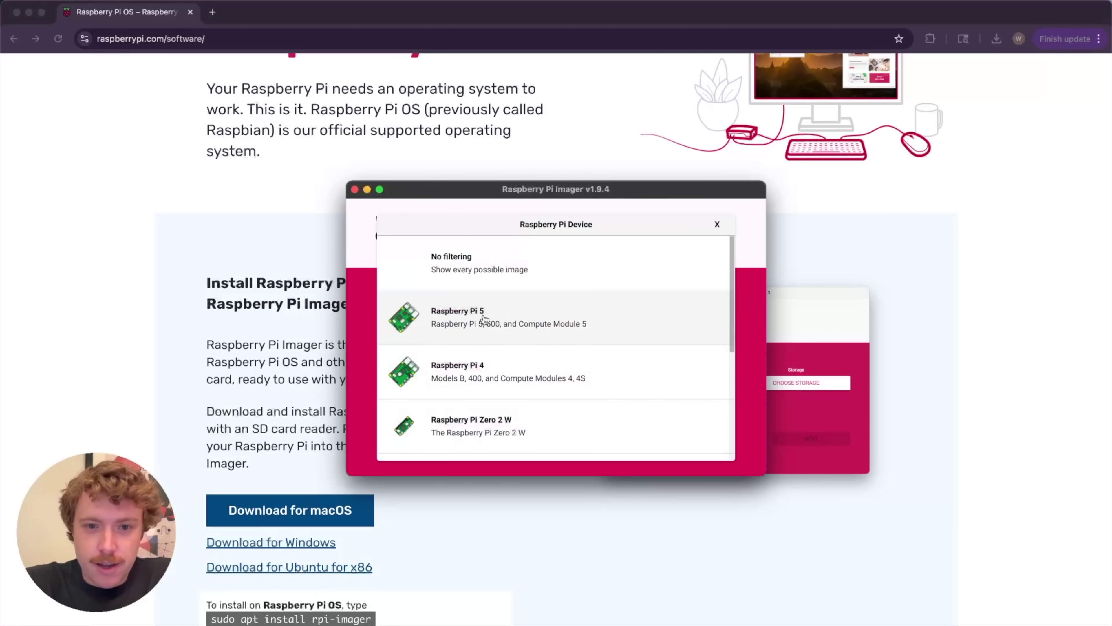
{"action": "scroll", "coordinate": [523, 420], "scroll_direction": "down", "scroll_amount": 2}
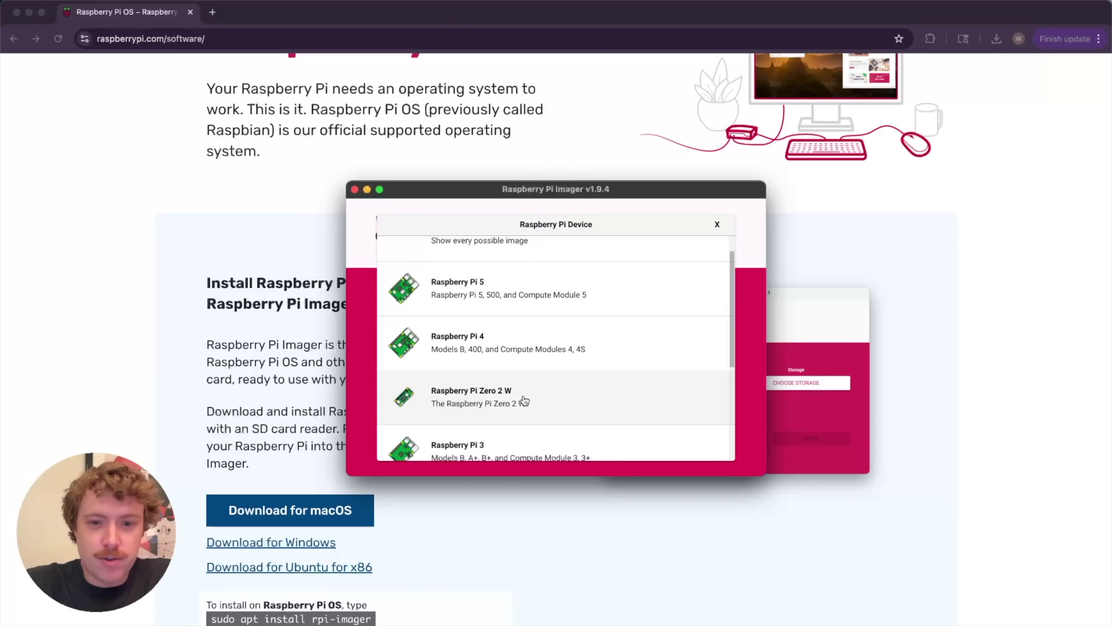
{"action": "left_click", "coordinate": [531, 398]}
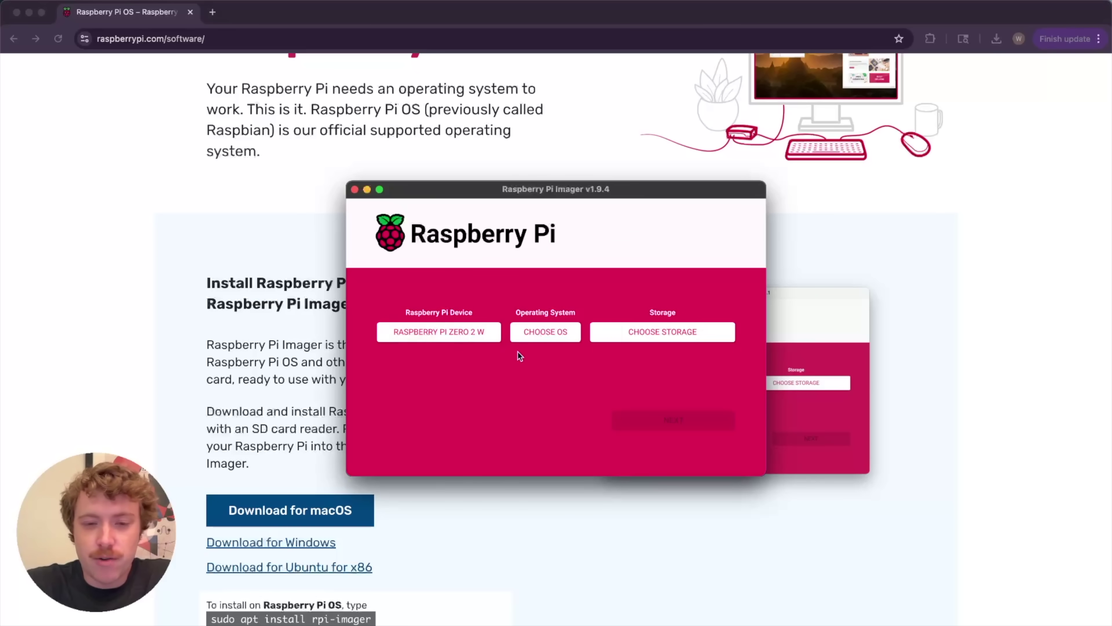
Choose Raspberry Pi OS Lite (64-bit) and the 31.3 GB SD card as storage
{"action": "left_click", "coordinate": [539, 332]}
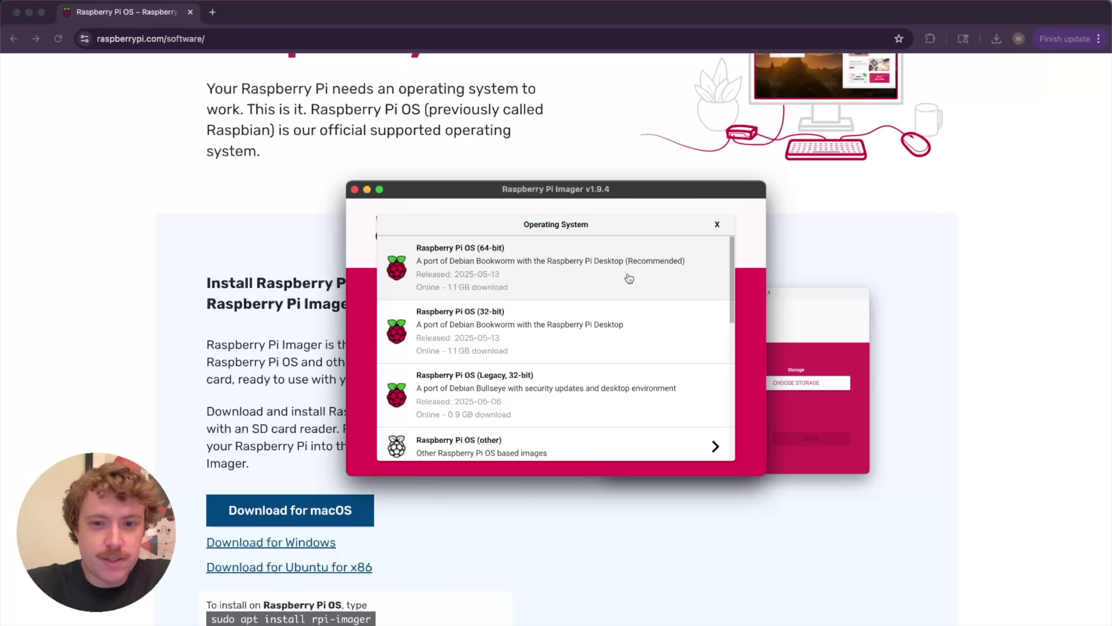
{"action": "left_click", "coordinate": [560, 449]}
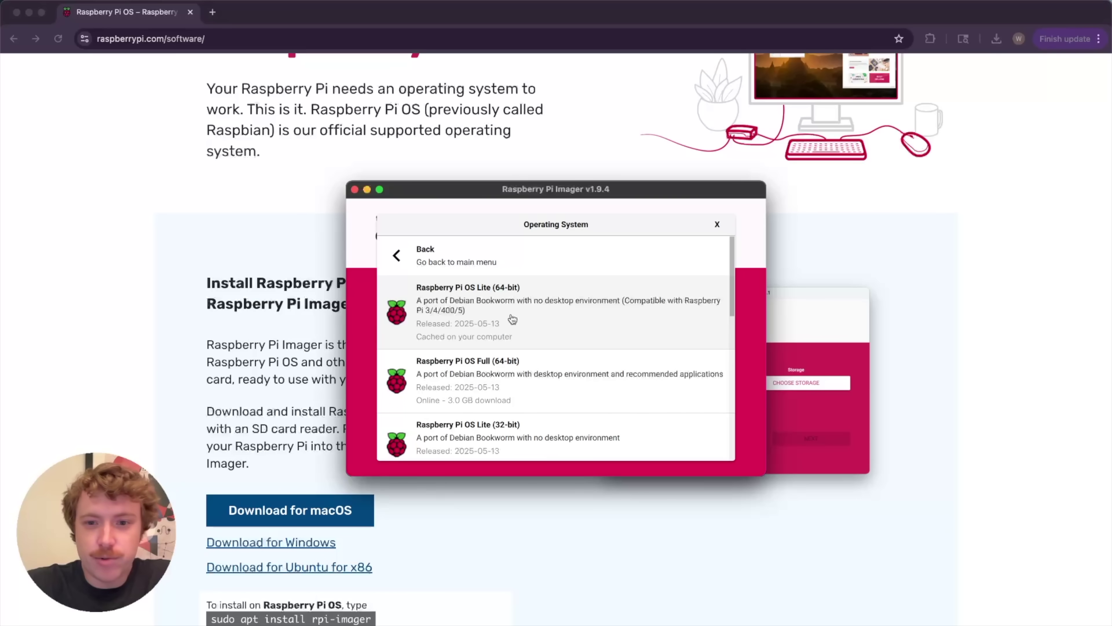
{"action": "left_click", "coordinate": [512, 318]}
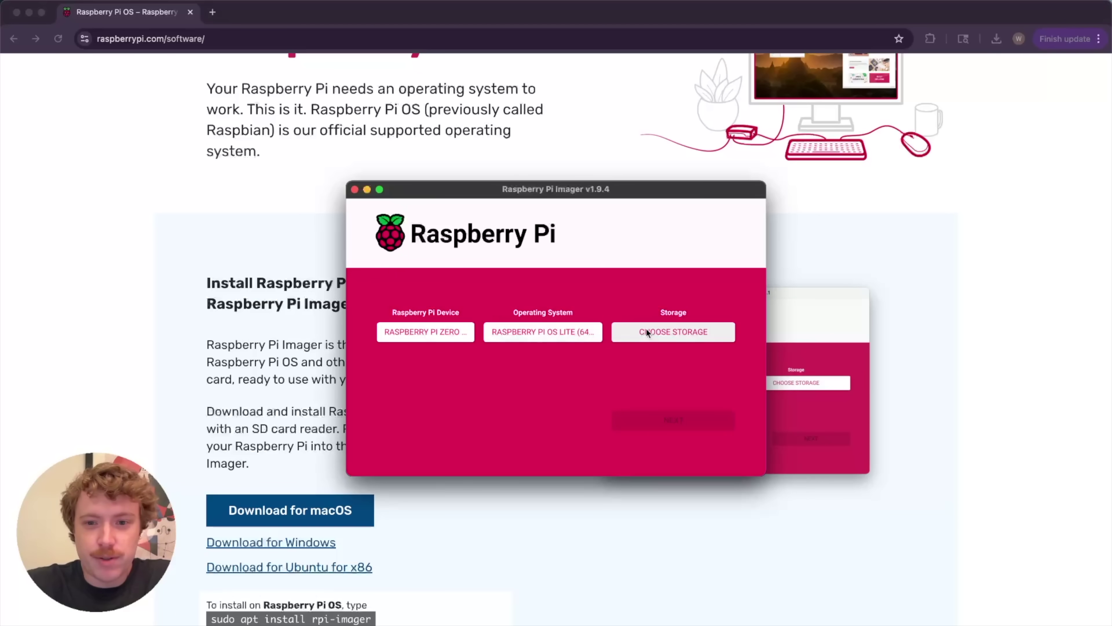
{"action": "left_click", "coordinate": [647, 333]}
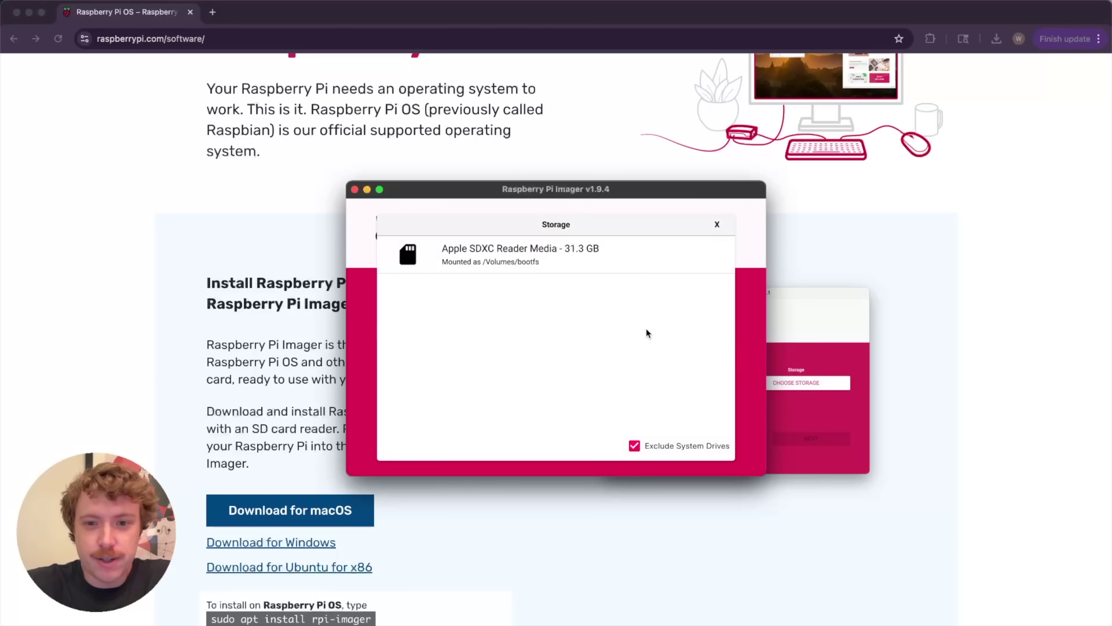
{"action": "left_click", "coordinate": [564, 262]}
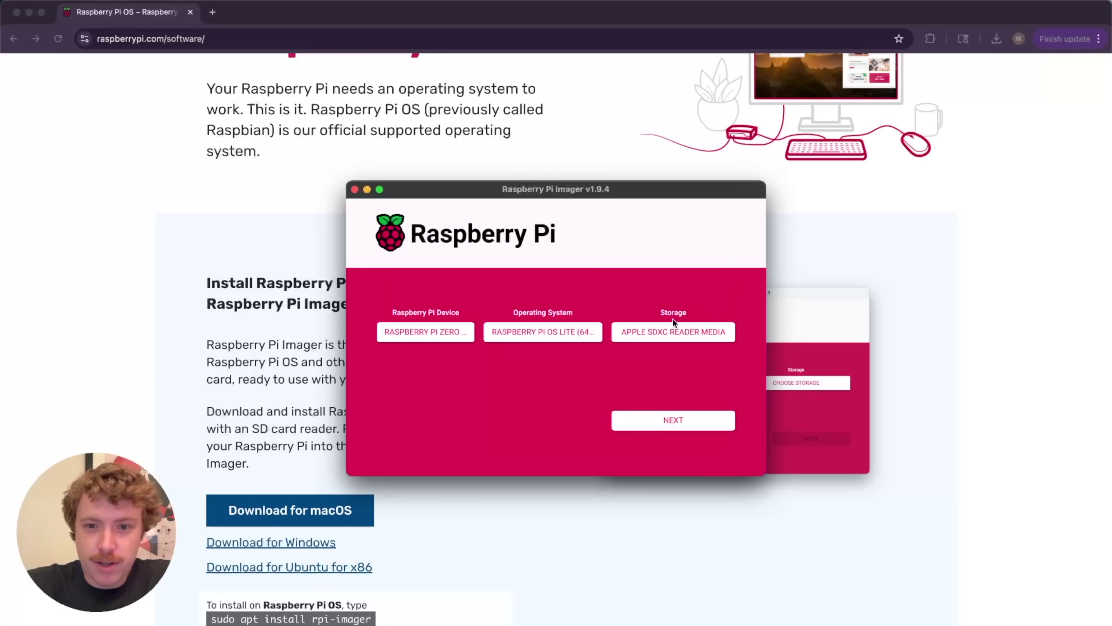
Set the hostname to pihole and enable a login username and password
{"action": "left_click", "coordinate": [672, 423]}
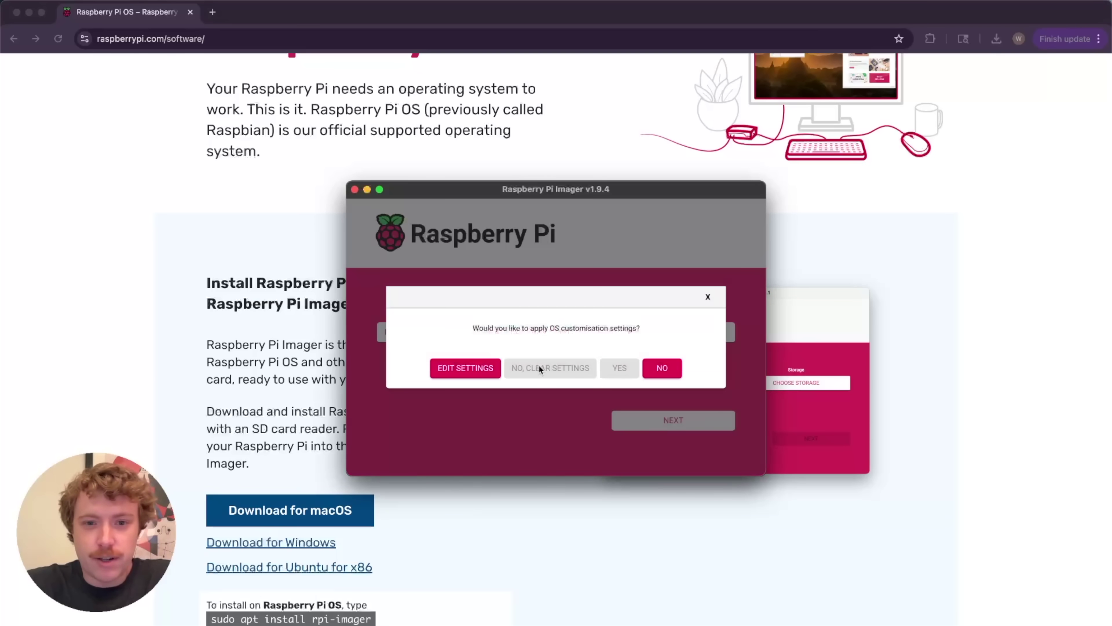
{"action": "left_click", "coordinate": [480, 364]}
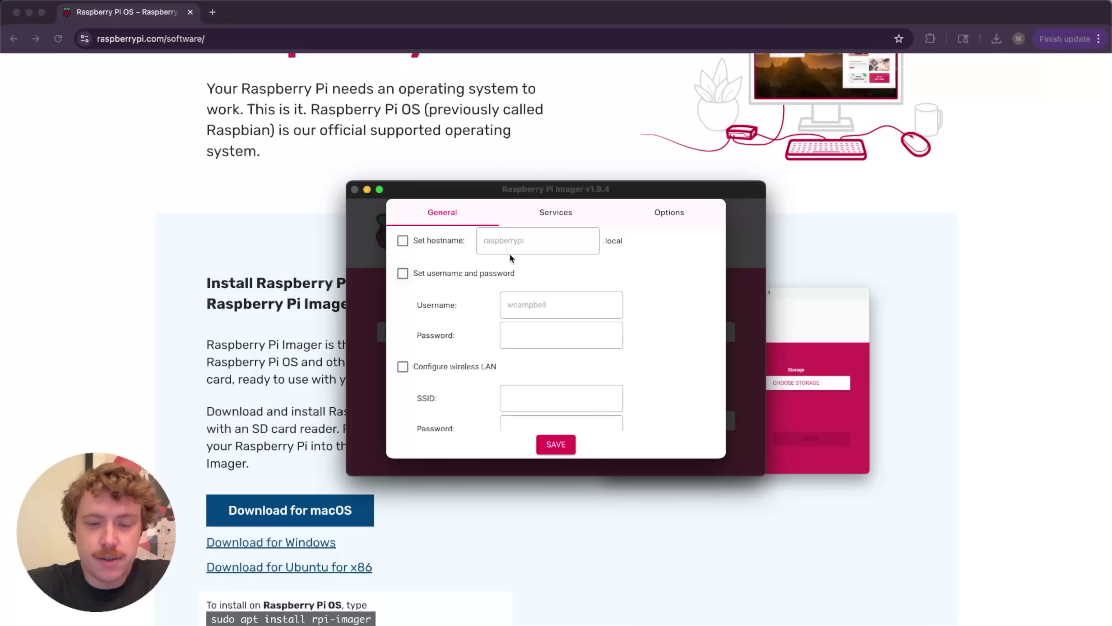
{"action": "left_click", "coordinate": [435, 242]}
{"action": "key", "text": "super+a"}
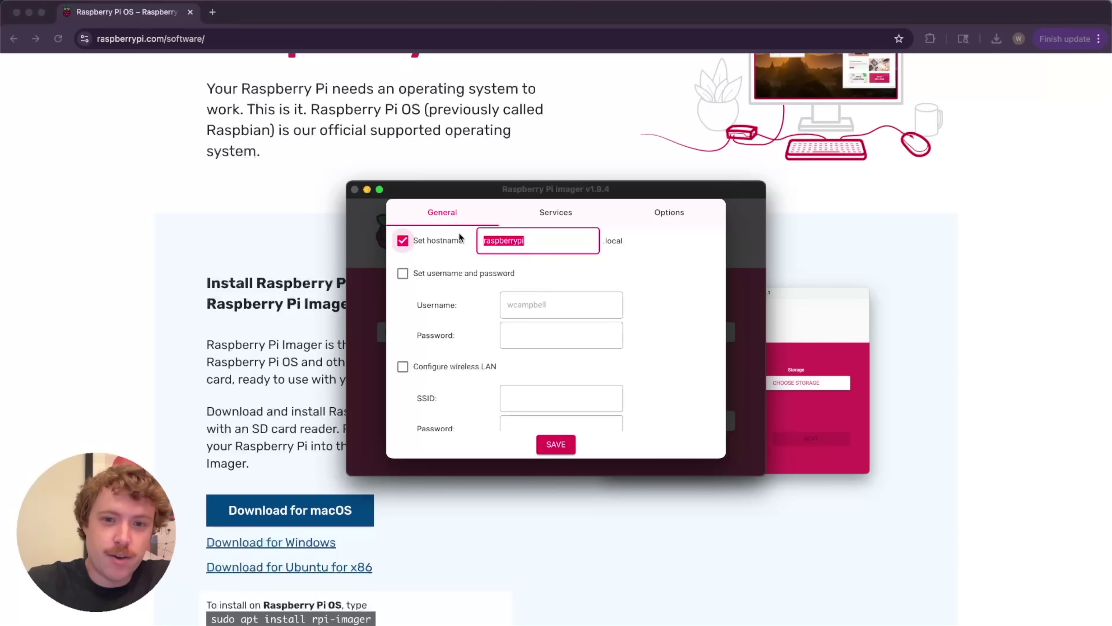
{"action": "type", "text": "pihole"}
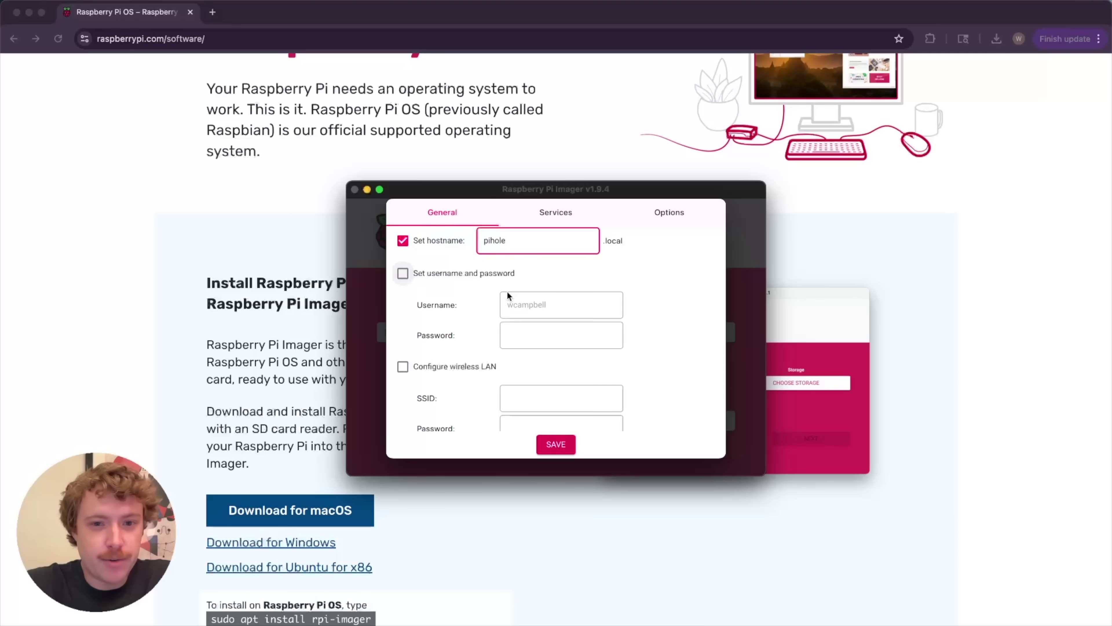
{"action": "left_click", "coordinate": [456, 276]}
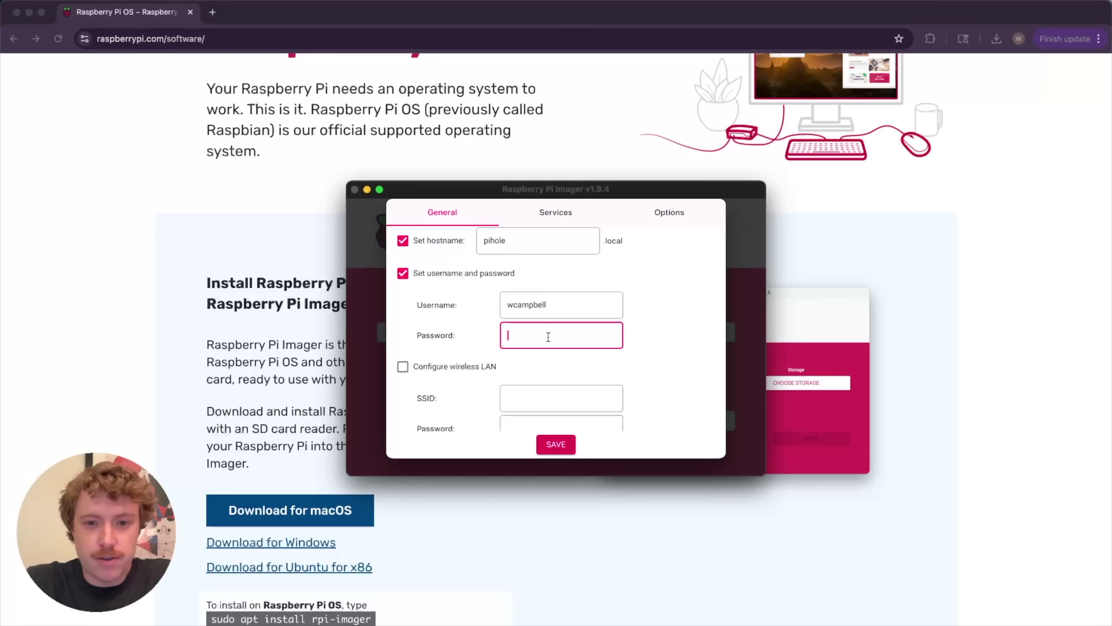
{"action": "type", "text": "A*******"}
{"action": "key", "text": "Tab"}
Enable wireless LAN and enter the home Wi-Fi network name and its password
{"action": "left_click", "coordinate": [449, 367]}
{"action": "scroll", "coordinate": [528, 363], "scroll_direction": "down", "scroll_amount": 3}
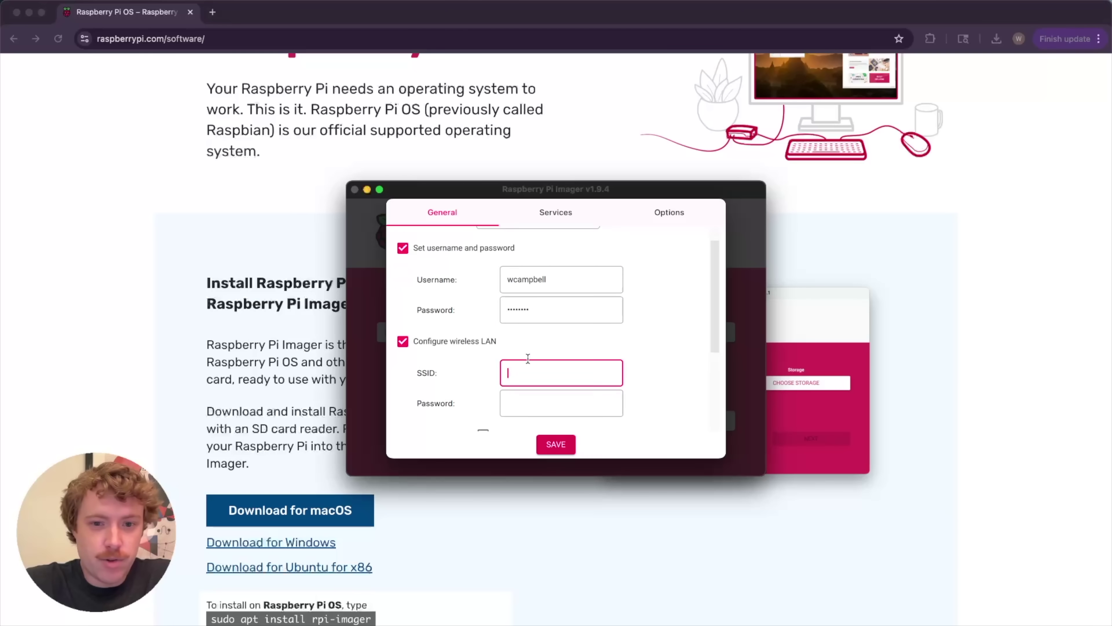
{"action": "scroll", "coordinate": [530, 346], "scroll_direction": "down", "scroll_amount": 1}
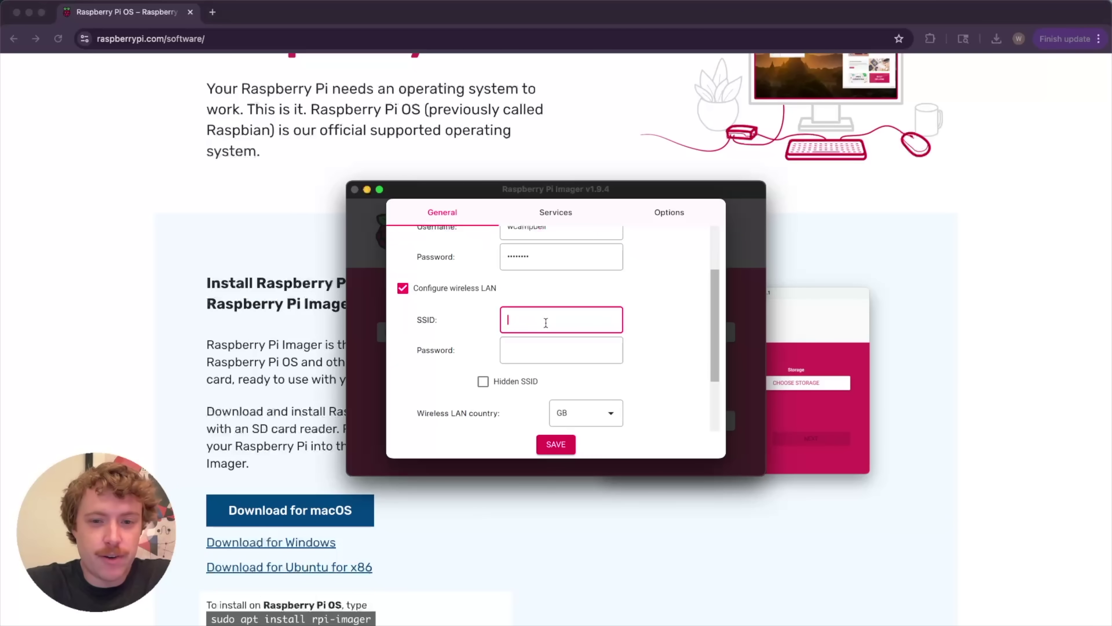
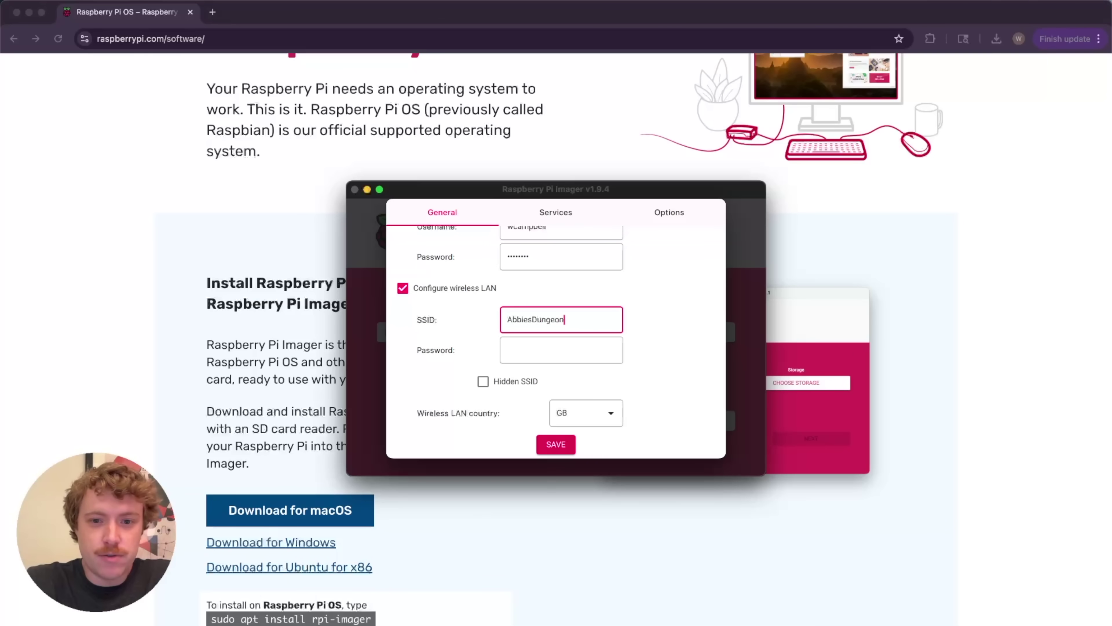
{"action": "left_click", "coordinate": [561, 349]}
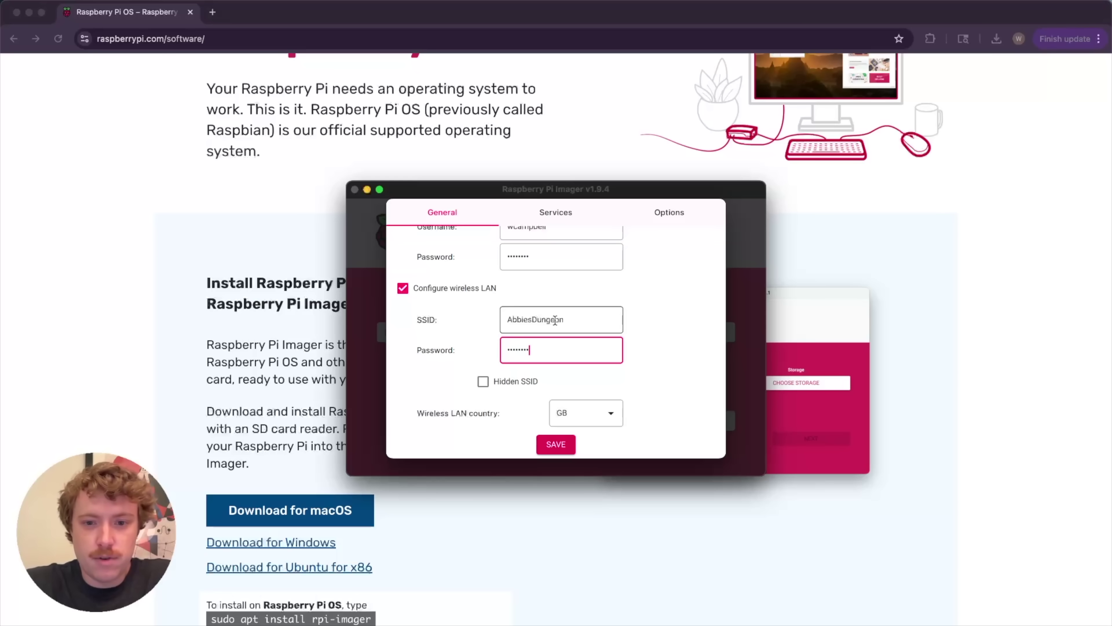
{"action": "scroll", "coordinate": [552, 318], "scroll_direction": "down", "scroll_amount": 4}
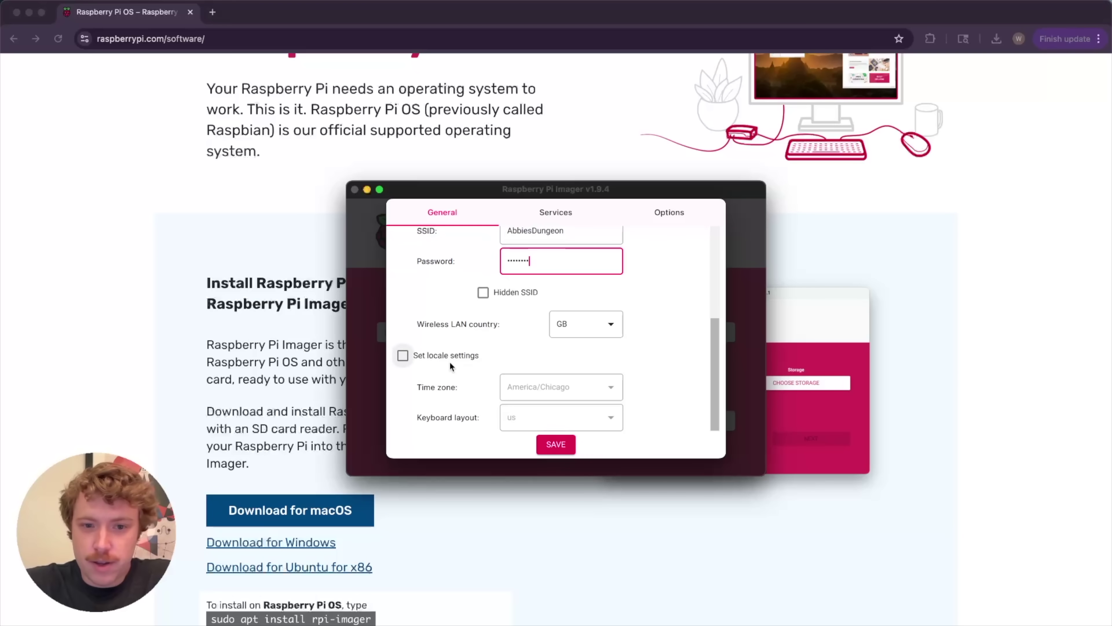
Turn on locale settings and set the wireless LAN country to US
{"action": "left_click", "coordinate": [450, 362]}
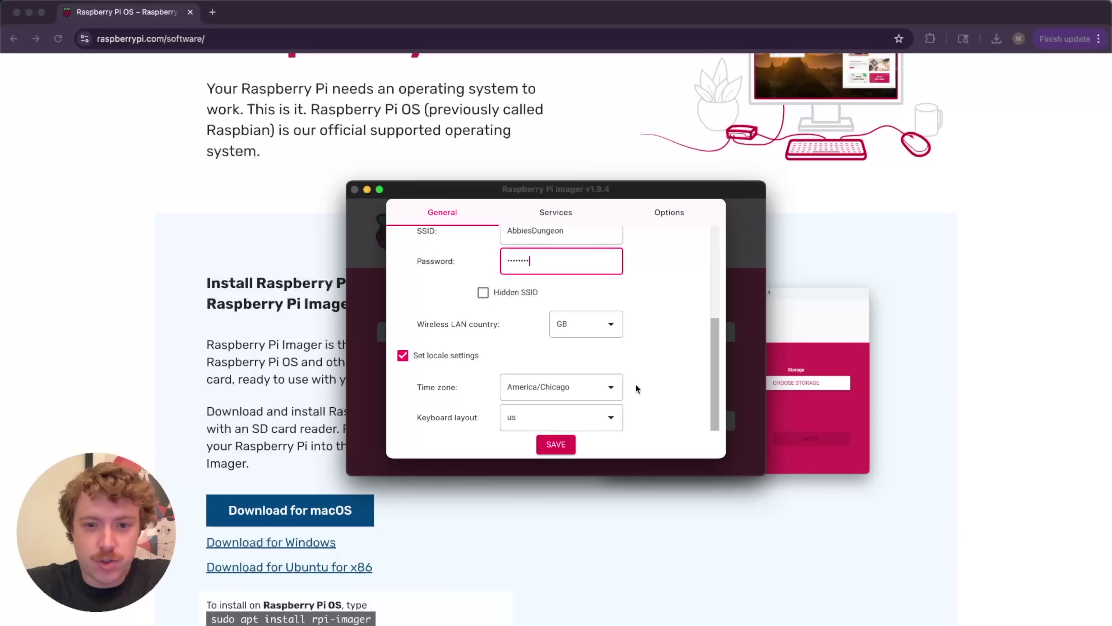
{"action": "scroll", "coordinate": [636, 384], "scroll_direction": "up", "scroll_amount": 1}
{"action": "scroll", "coordinate": [636, 383], "scroll_direction": "down", "scroll_amount": 1}
{"action": "scroll", "coordinate": [636, 384], "scroll_direction": "up", "scroll_amount": 3}
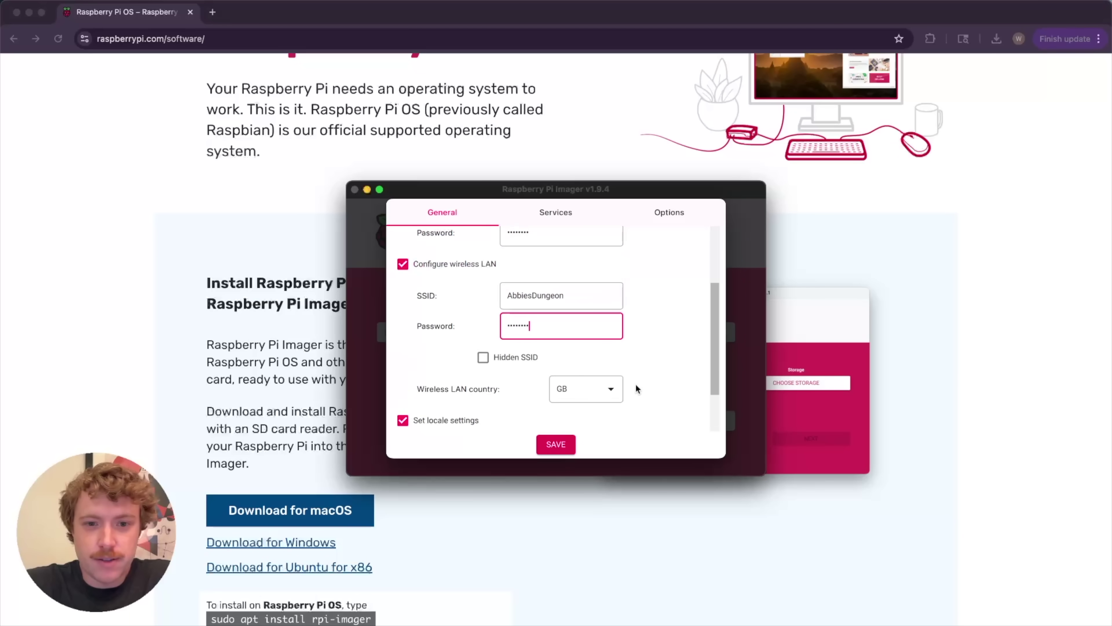
{"action": "scroll", "coordinate": [635, 383], "scroll_direction": "up", "scroll_amount": 3}
{"action": "scroll", "coordinate": [635, 383], "scroll_direction": "down", "scroll_amount": 3}
{"action": "left_click", "coordinate": [600, 393]}
{"action": "scroll", "coordinate": [598, 377], "scroll_direction": "down", "scroll_amount": 5}
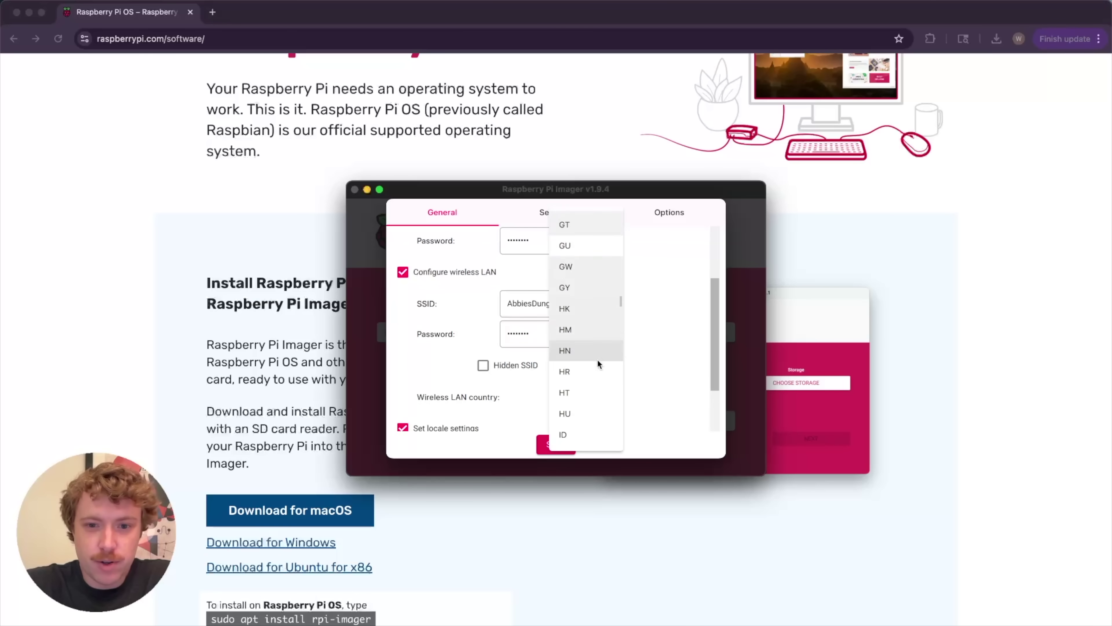
{"action": "scroll", "coordinate": [597, 359], "scroll_direction": "down", "scroll_amount": 20}
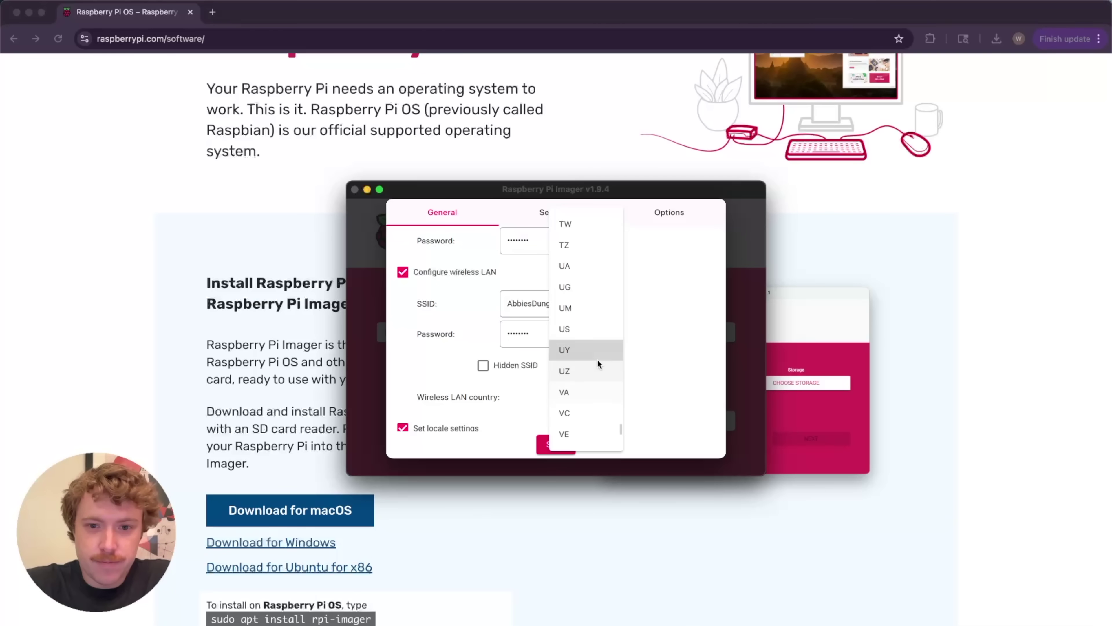
{"action": "left_click", "coordinate": [578, 330]}
{"action": "scroll", "coordinate": [631, 350], "scroll_direction": "up", "scroll_amount": 2}
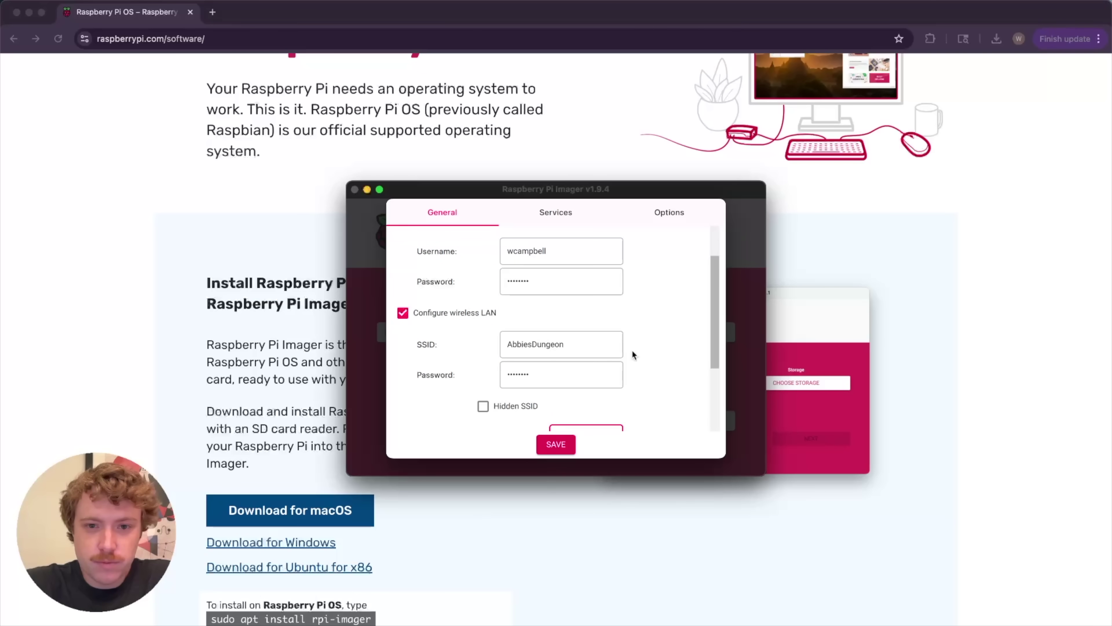
{"action": "scroll", "coordinate": [632, 355], "scroll_direction": "up", "scroll_amount": 2}
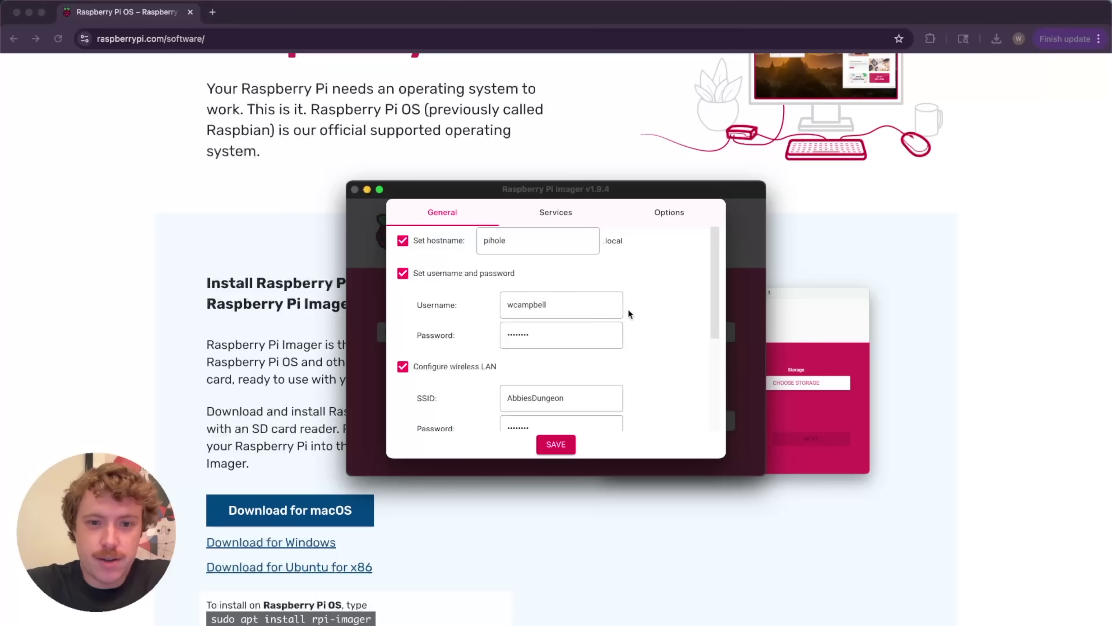
{"action": "scroll", "coordinate": [651, 354], "scroll_direction": "down", "scroll_amount": 2}
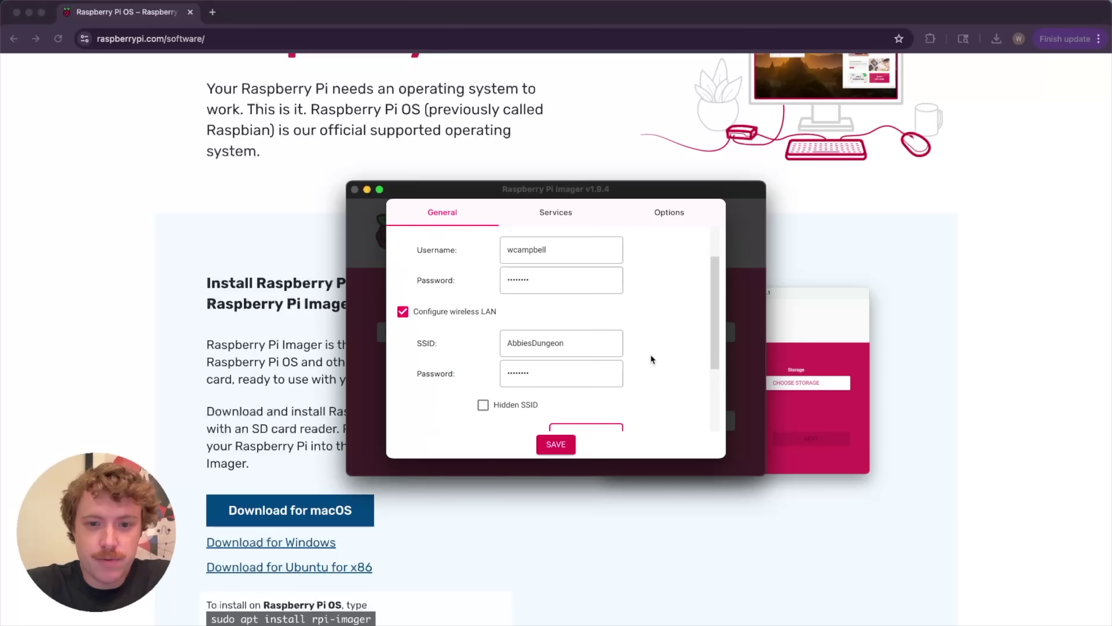
{"action": "scroll", "coordinate": [631, 326], "scroll_direction": "down", "scroll_amount": 2}
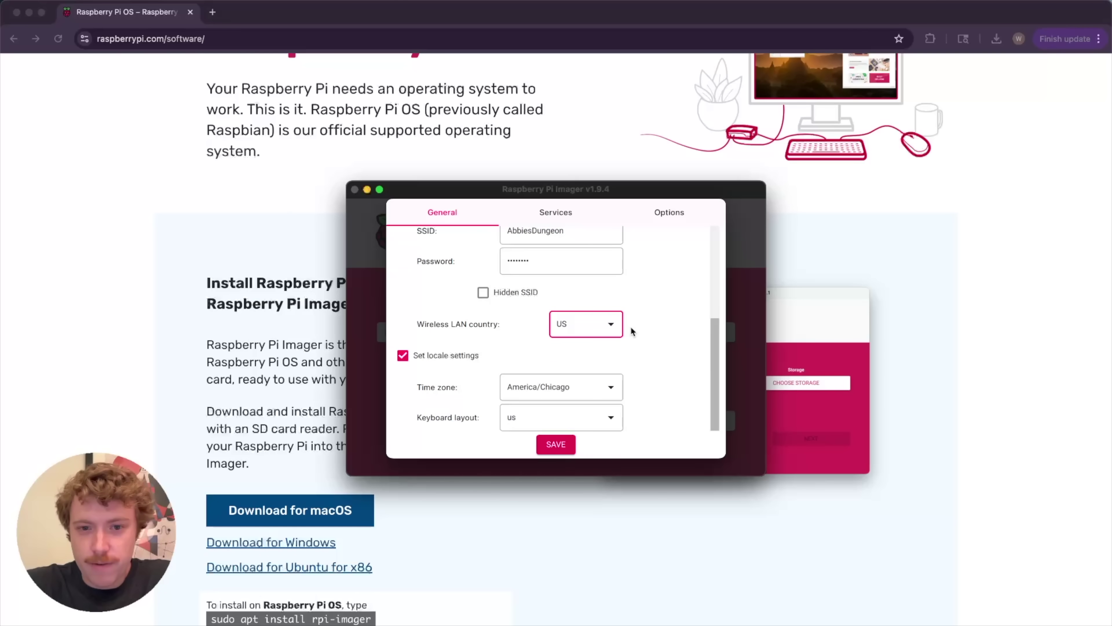
{"action": "scroll", "coordinate": [631, 326], "scroll_direction": "up", "scroll_amount": 4}
Enable SSH with password authentication, then review the General and Options tabs
{"action": "left_click", "coordinate": [558, 214]}
{"action": "left_click", "coordinate": [431, 240]}
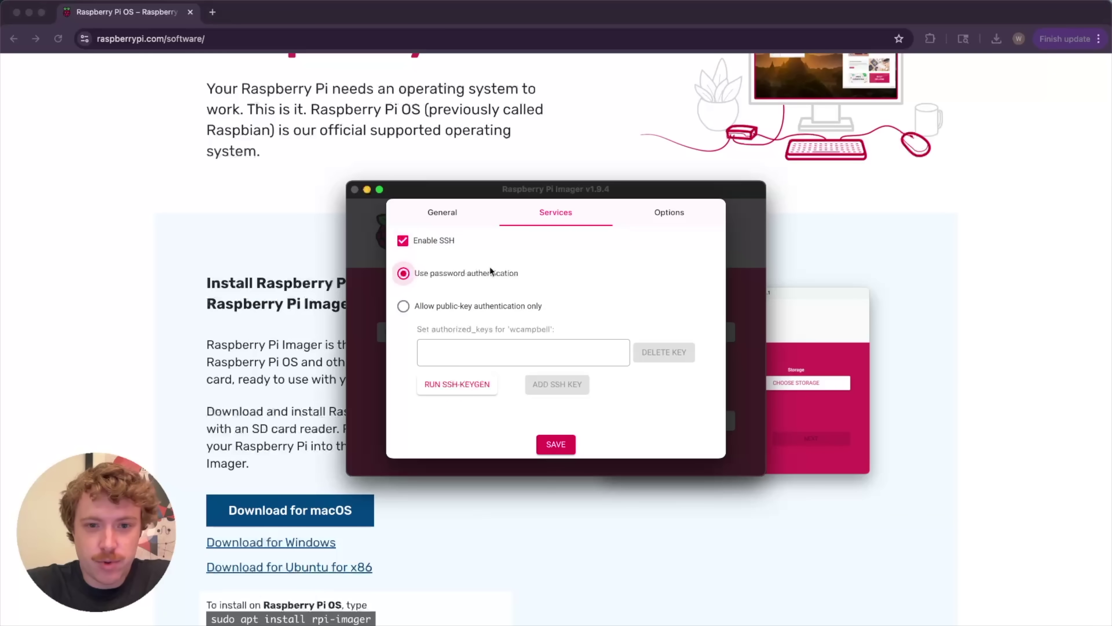
{"action": "left_click", "coordinate": [430, 204]}
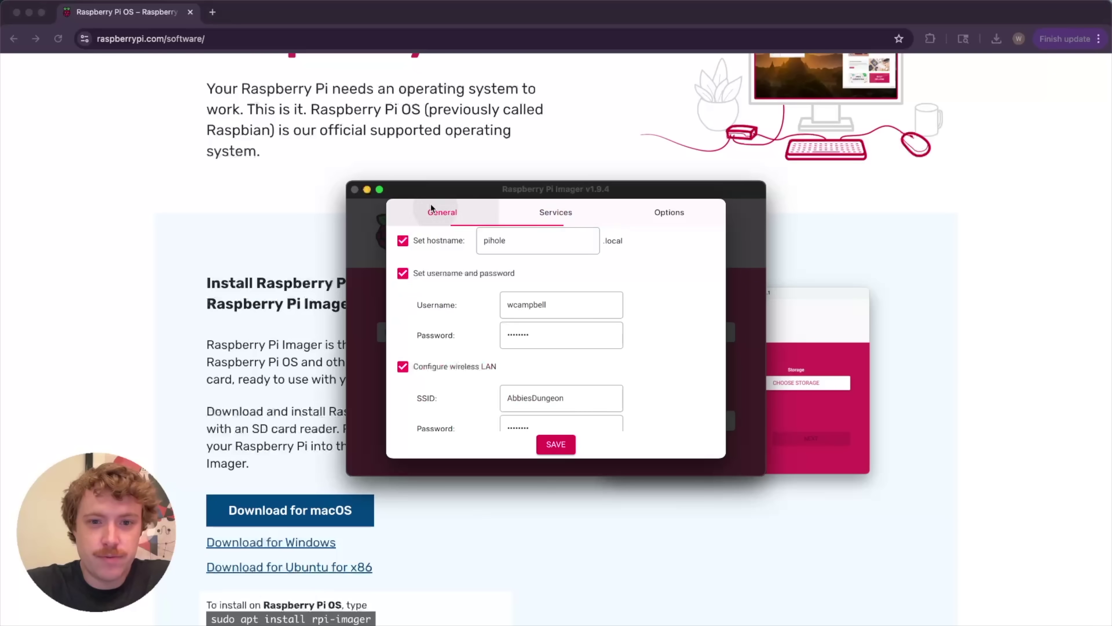
{"action": "left_click", "coordinate": [556, 212]}
{"action": "left_click", "coordinate": [662, 213]}
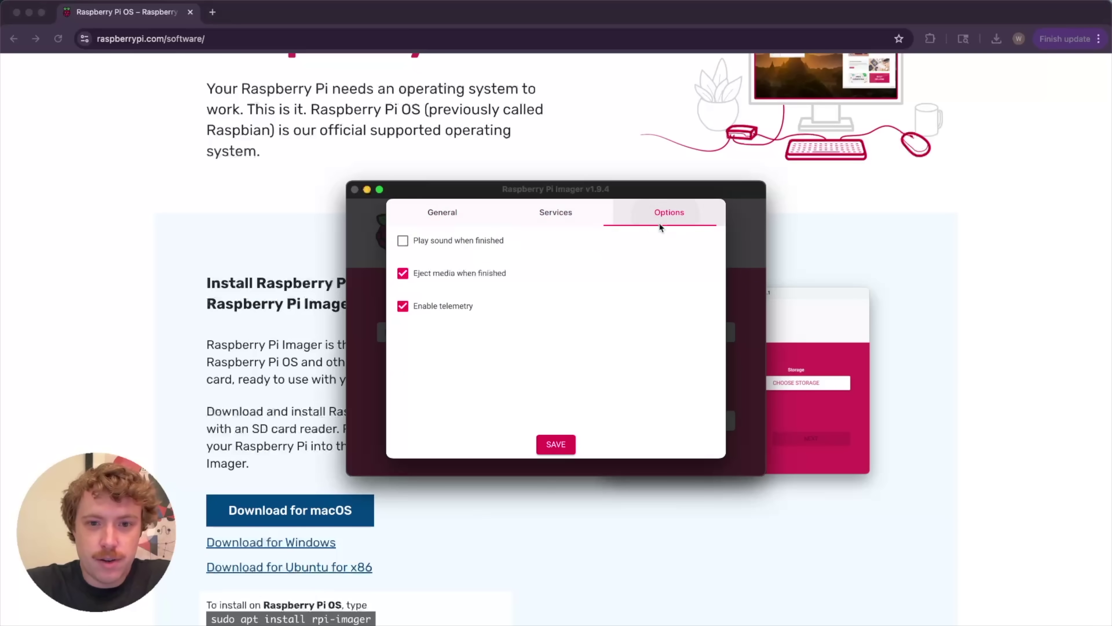
{"action": "left_click", "coordinate": [541, 212]}
{"action": "left_click", "coordinate": [460, 214]}
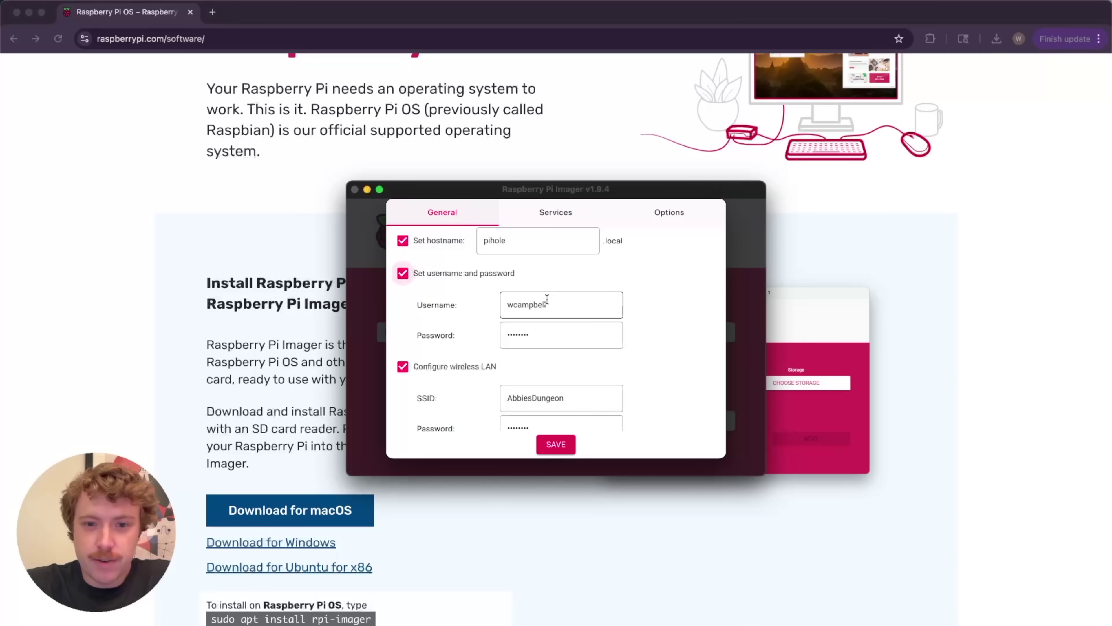
Save the customisation settings and confirm applying them to the image
{"action": "left_click", "coordinate": [565, 445]}
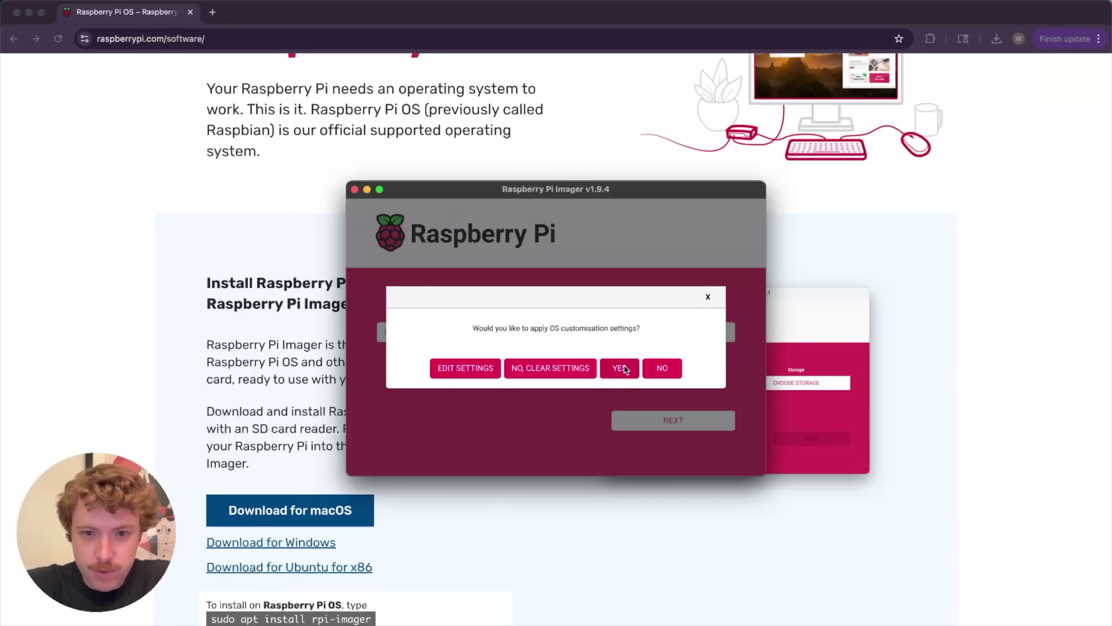
{"action": "left_click", "coordinate": [625, 369]}
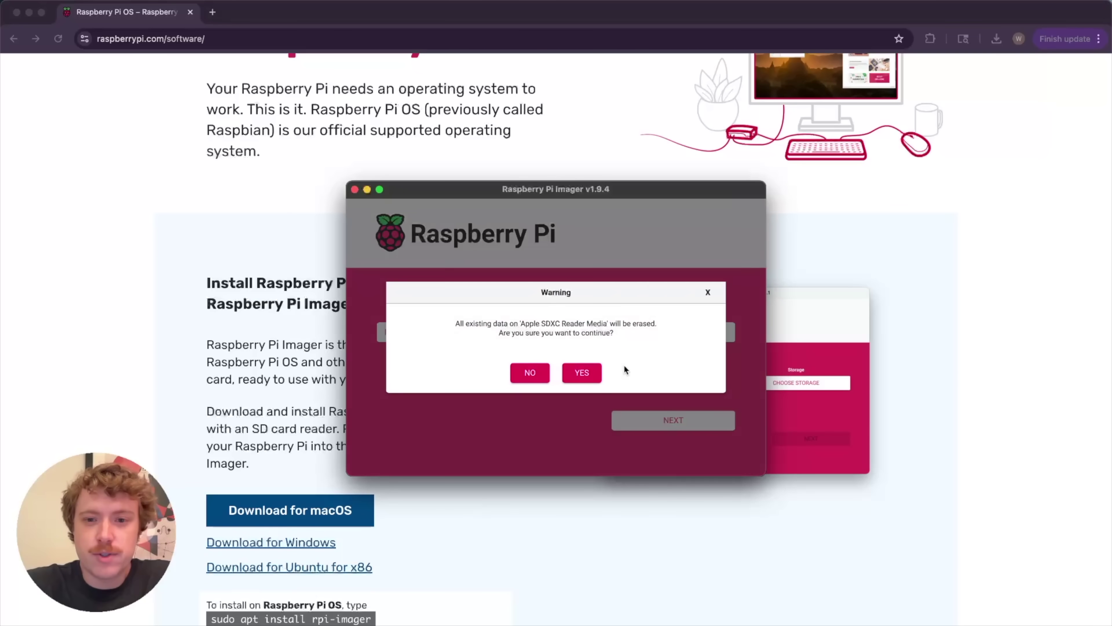
Confirm erasing the SD card, authorise with the admin password, and dismiss Write Successful
{"action": "left_click", "coordinate": [578, 374]}
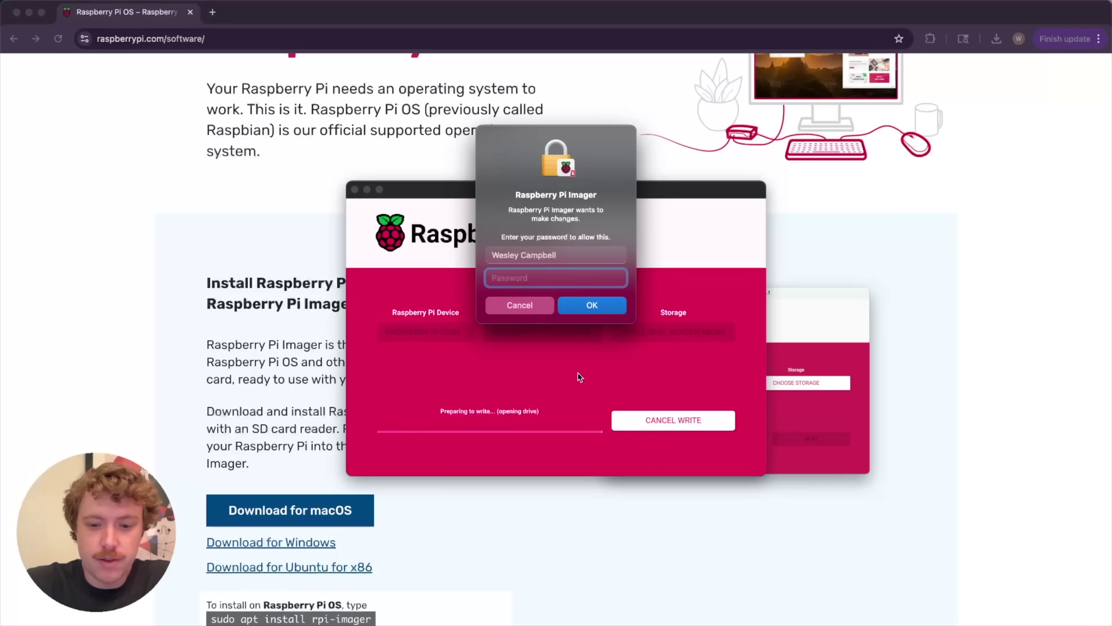
{"action": "type", "text": "a"}
{"action": "key", "text": "BackSpace"}
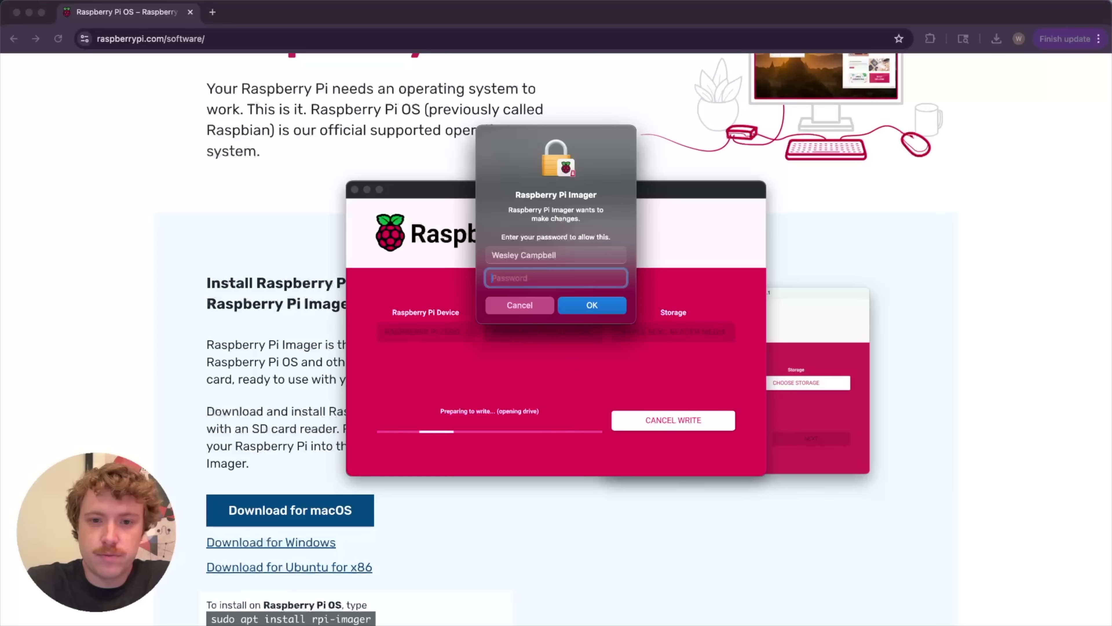
{"action": "type", "text": "••••••••••"}
{"action": "key", "text": "Return"}
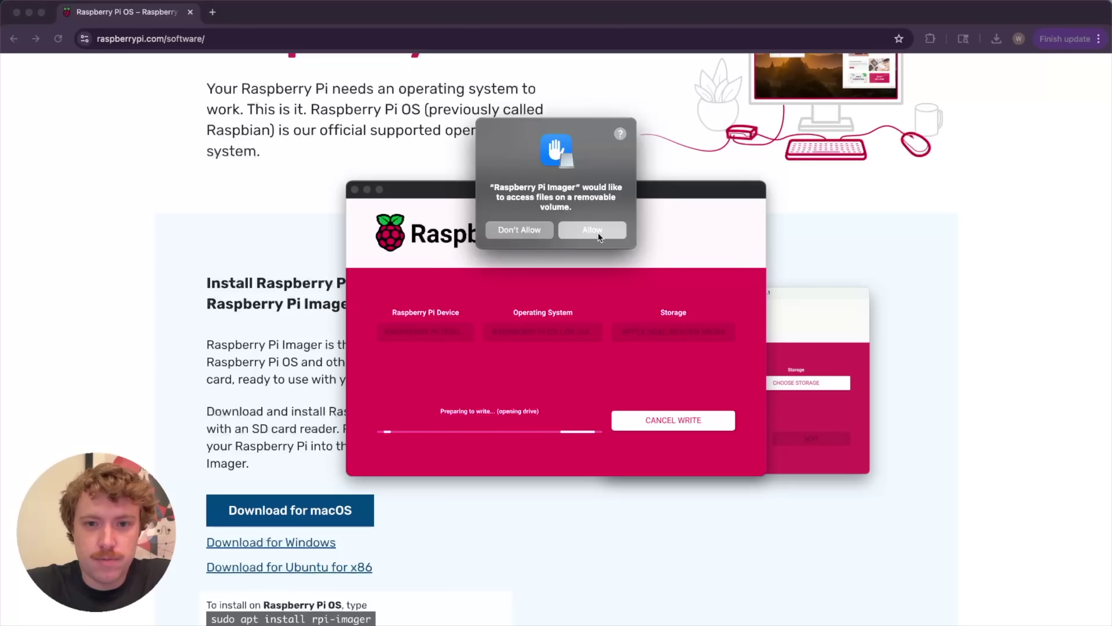
{"action": "left_click", "coordinate": [599, 236]}
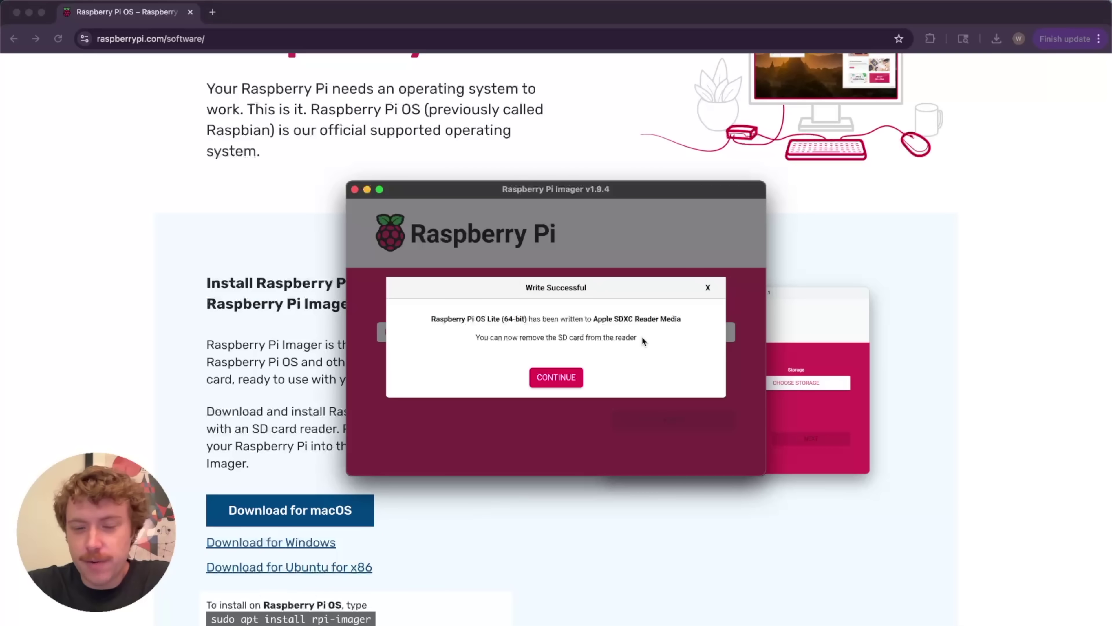
{"action": "left_click", "coordinate": [568, 377]}
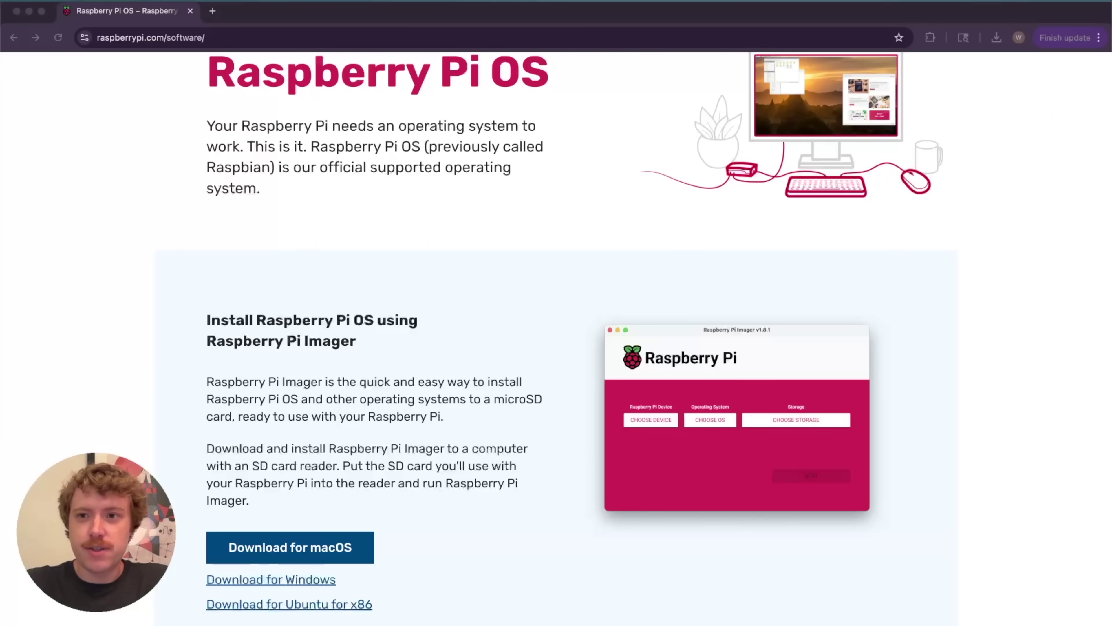
Open Terminal with an enlarged font and move its window up and right
{"action": "key", "text": "super+space"}
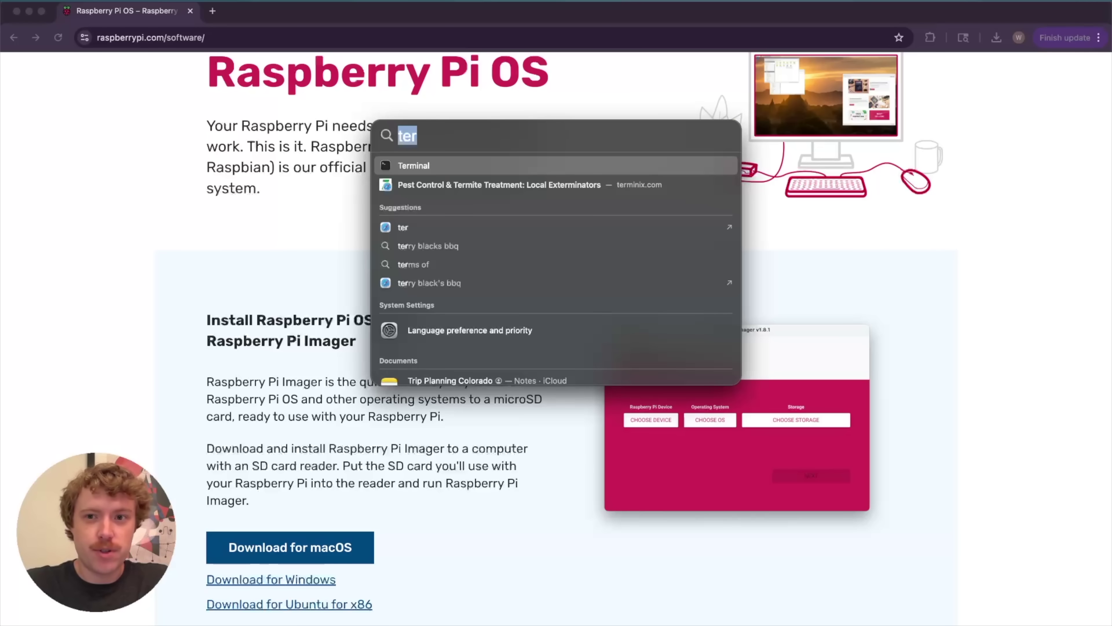
{"action": "type", "text": "termina"}
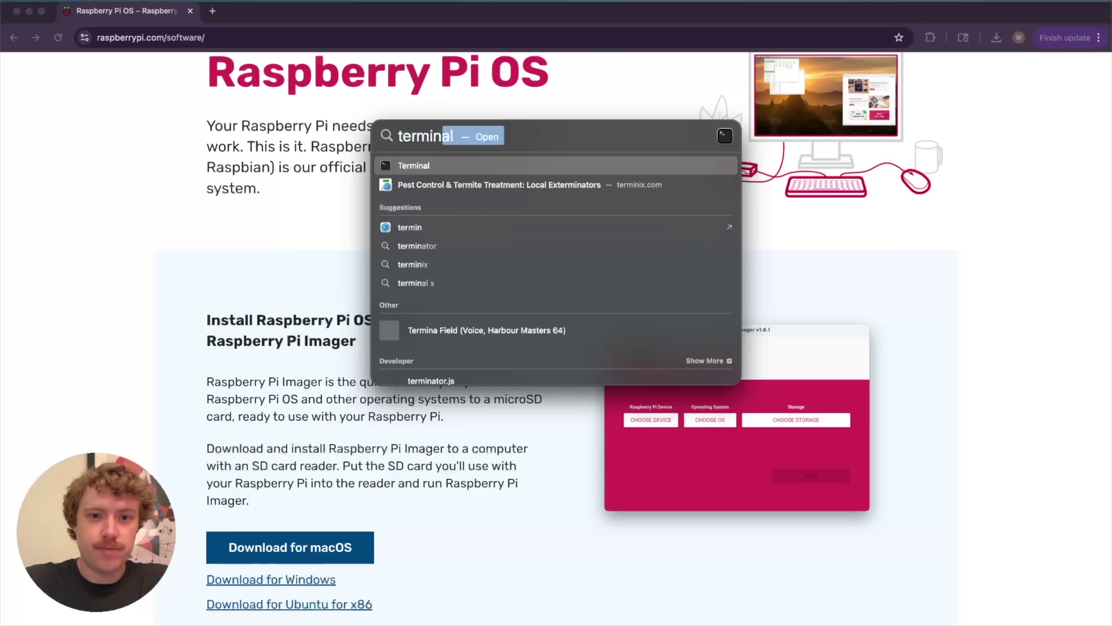
{"action": "key", "text": "Return"}
{"action": "key", "text": "super+equal"}
{"action": "key", "text": "super+equal"}
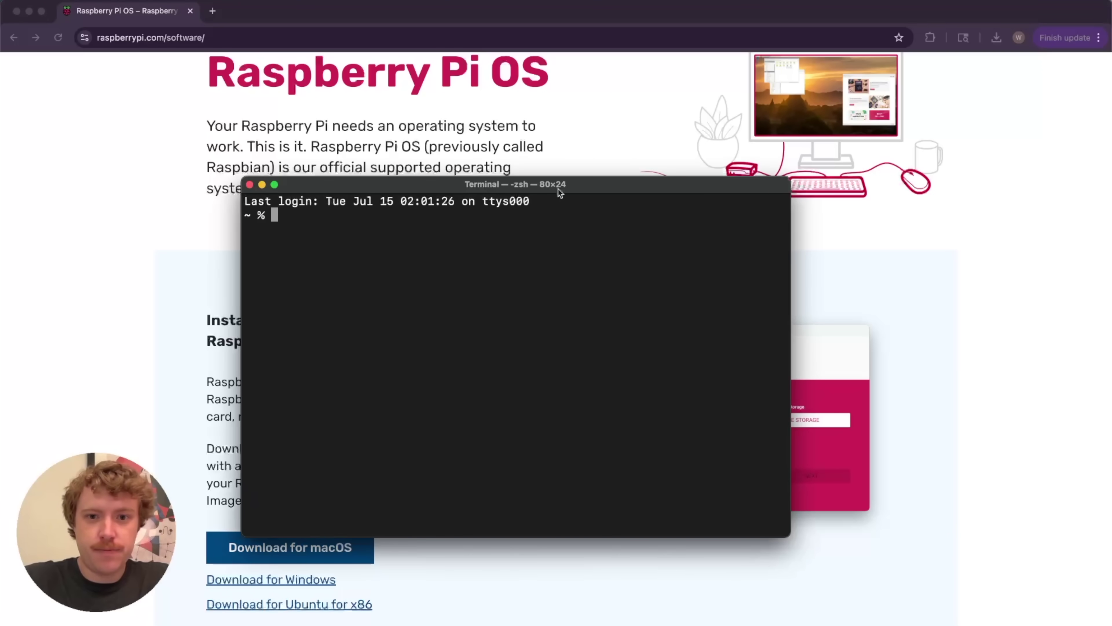
{"action": "left_click_drag", "start_coordinate": [552, 185], "coordinate": [576, 167]}
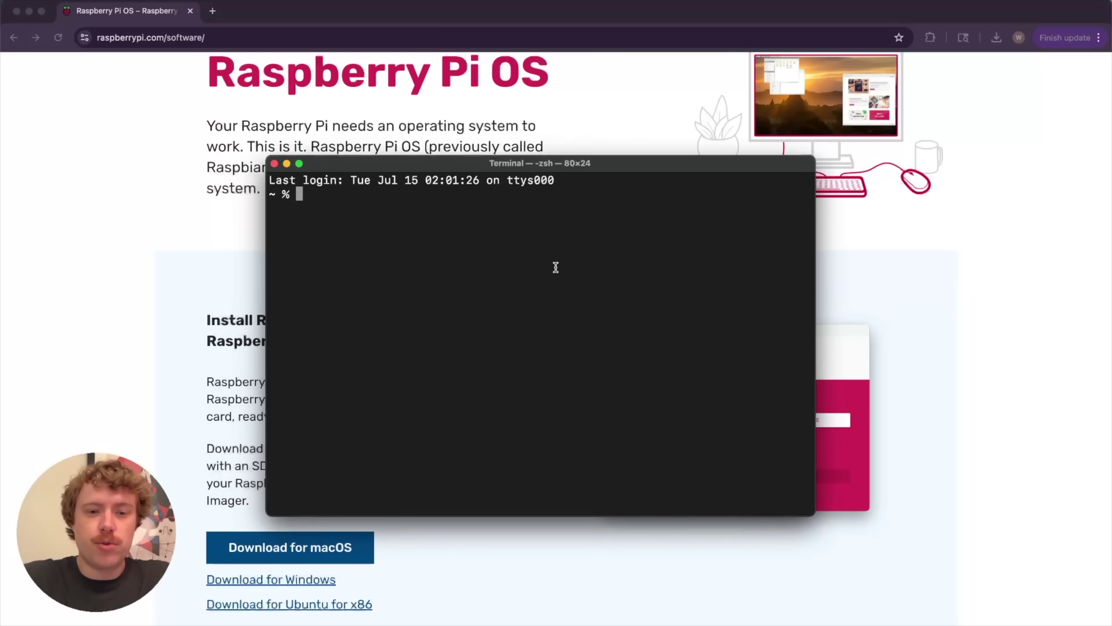
SSH into the Pi user at pihole.local, accept the host key and log in
{"action": "type", "text": "ssh "}
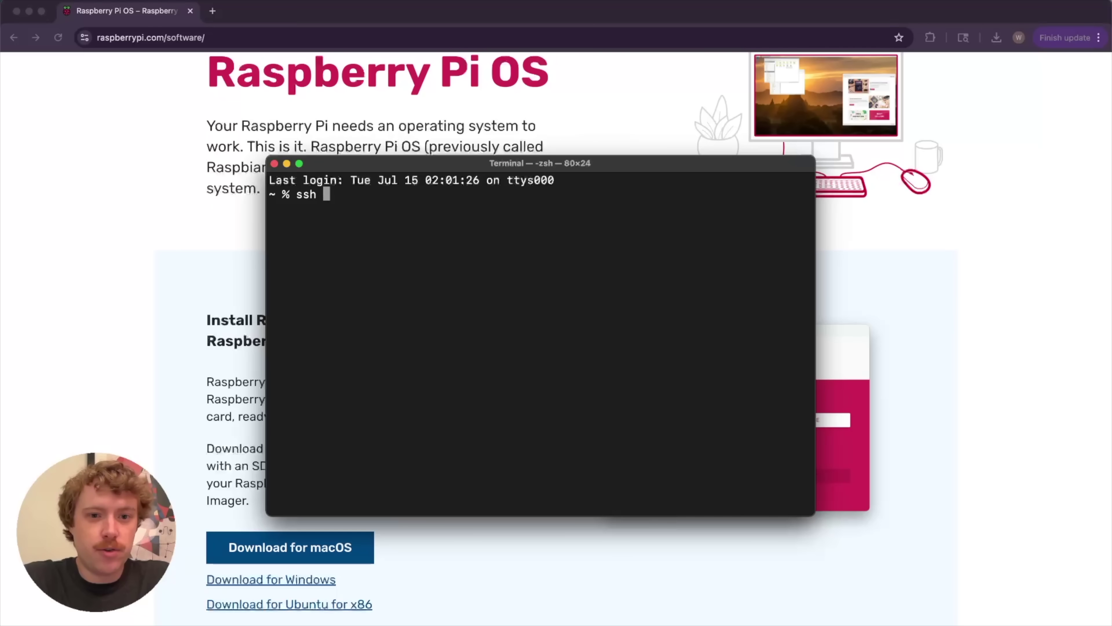
{"action": "type", "text": "wesops"}
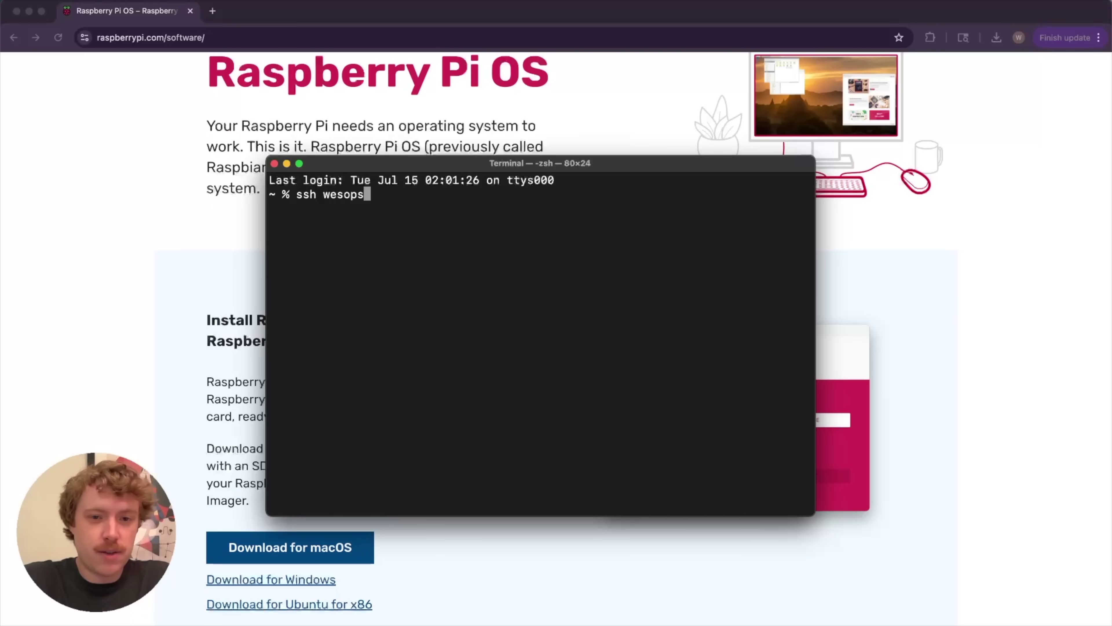
{"action": "type", "text": "@pihole.llc"}
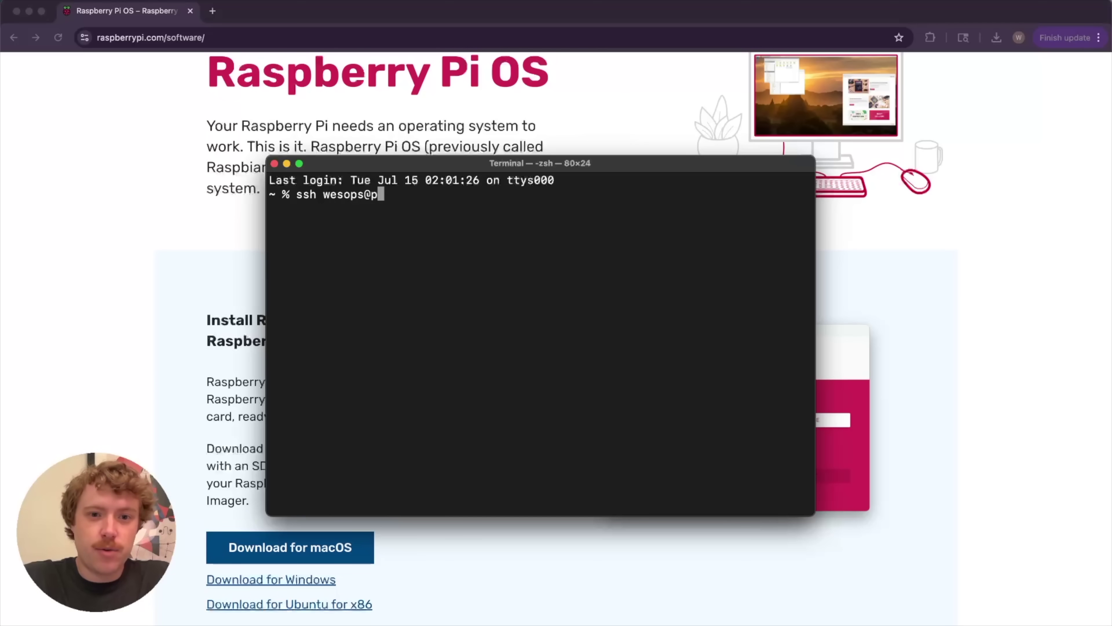
{"action": "key", "text": "BackSpace"}
{"action": "key", "text": "BackSpace"}
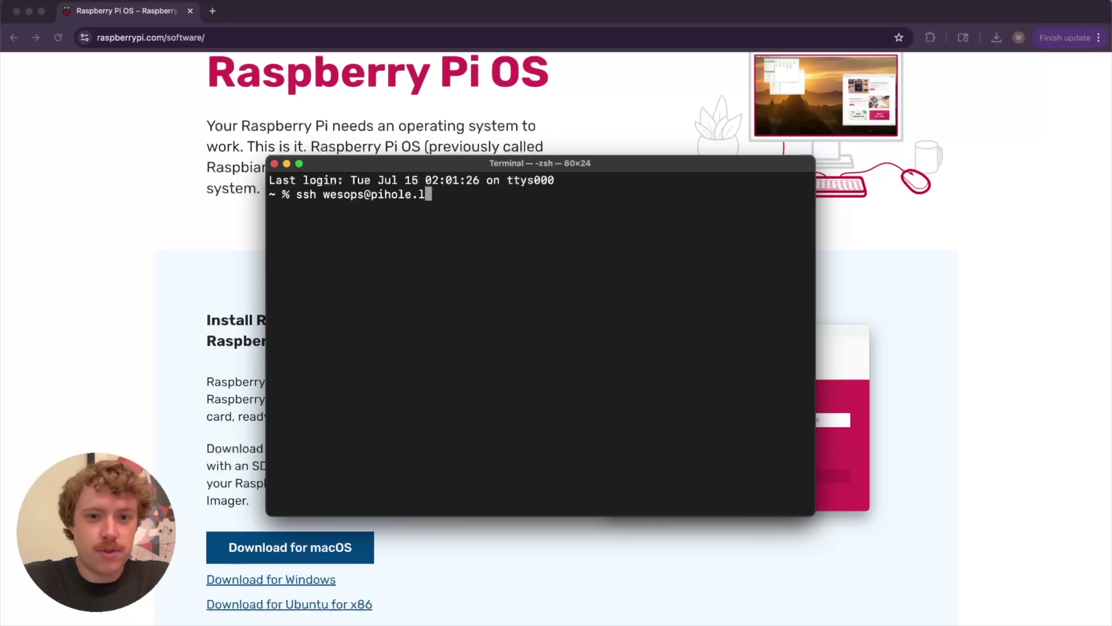
{"action": "type", "text": "ocal"}
{"action": "key", "text": "Return"}
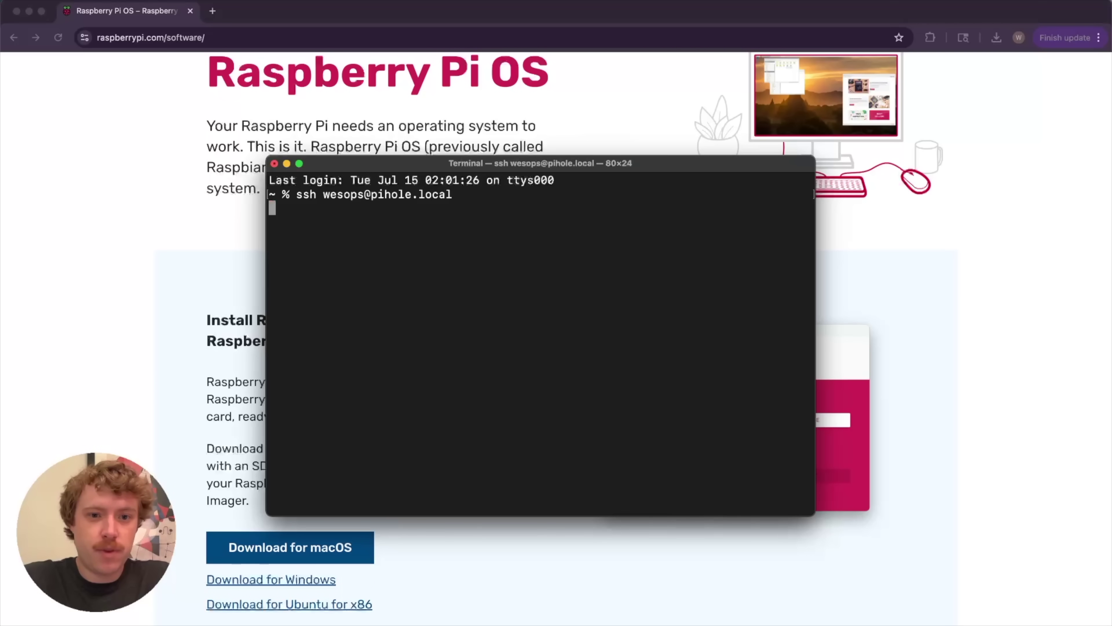
{"action": "type", "text": "yes"}
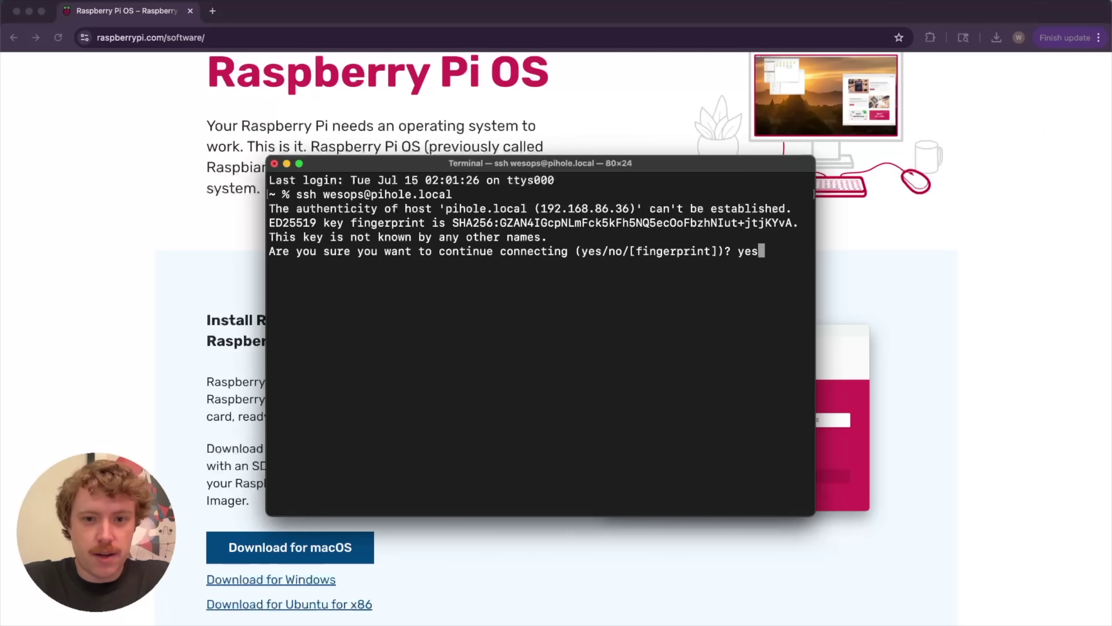
{"action": "key", "text": "Return"}
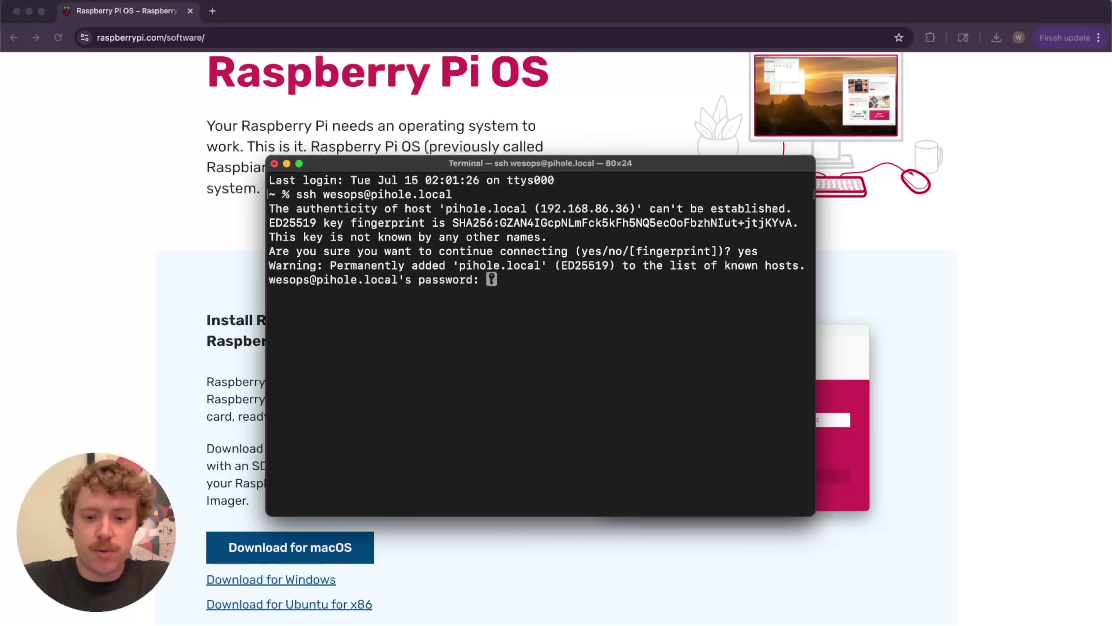
{"action": "key", "text": "Return"}
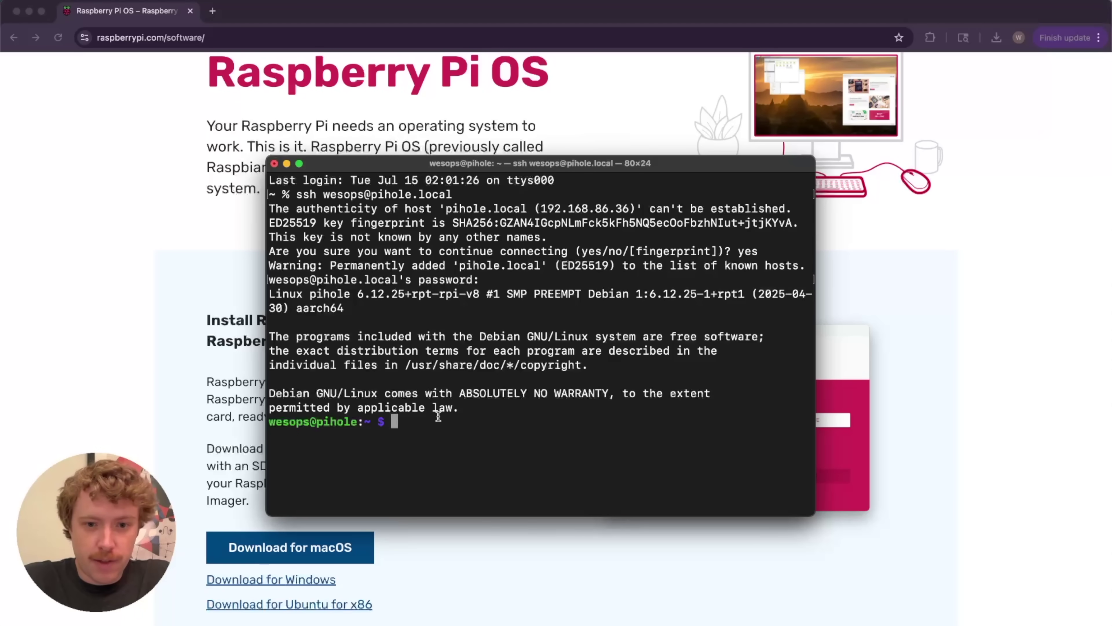
{"action": "left_click_drag", "start_coordinate": [270, 421], "coordinate": [367, 423]}
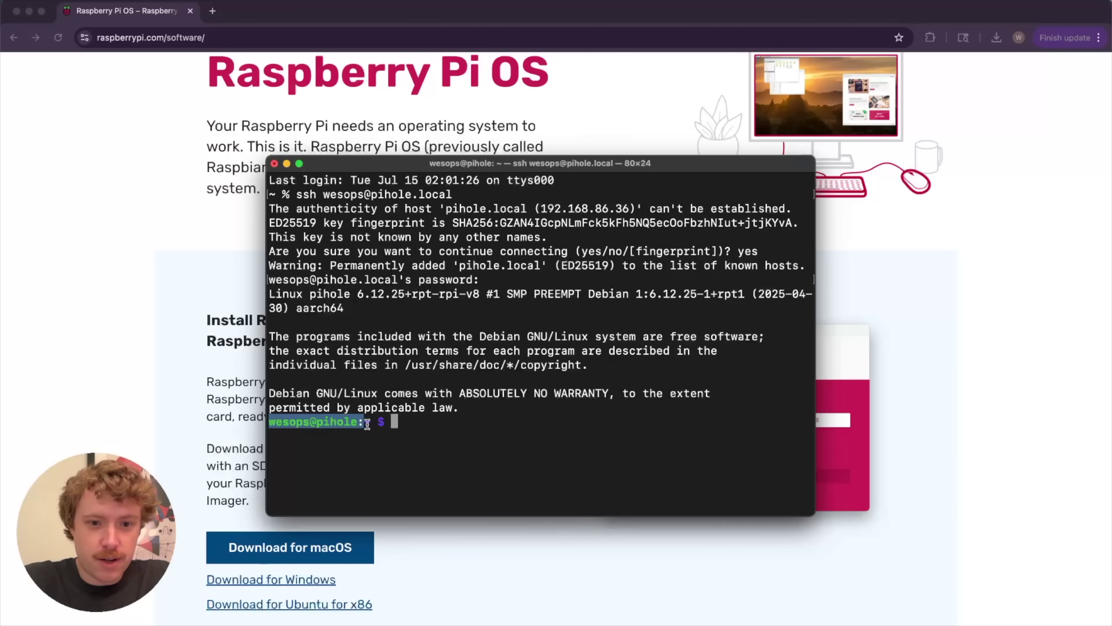
{"action": "left_click", "coordinate": [434, 429]}
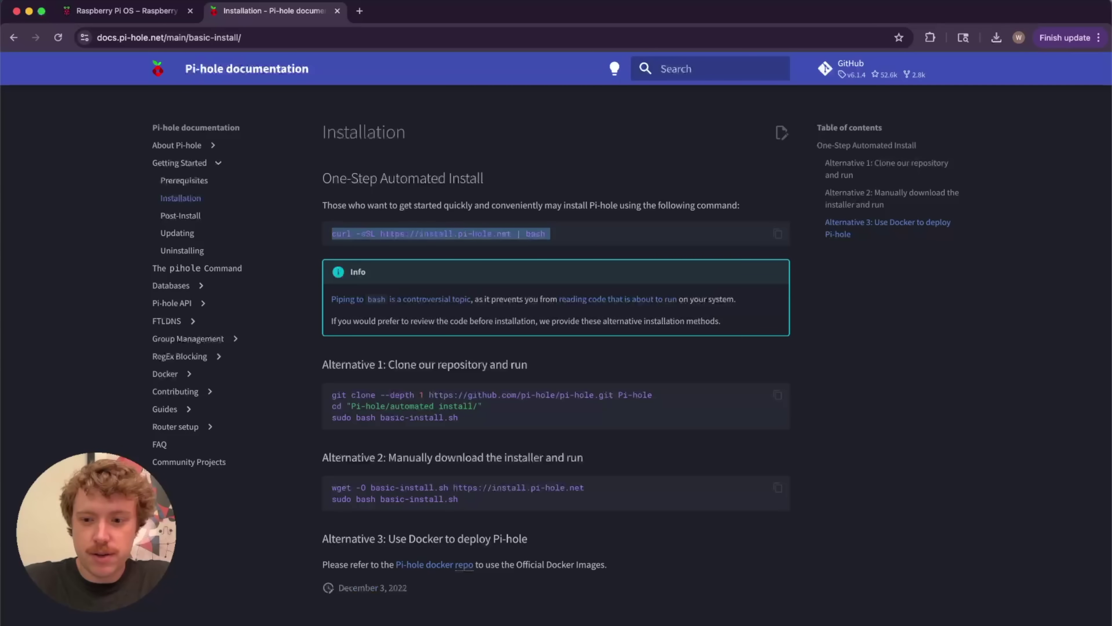
{"action": "key", "text": "super+Tab"}
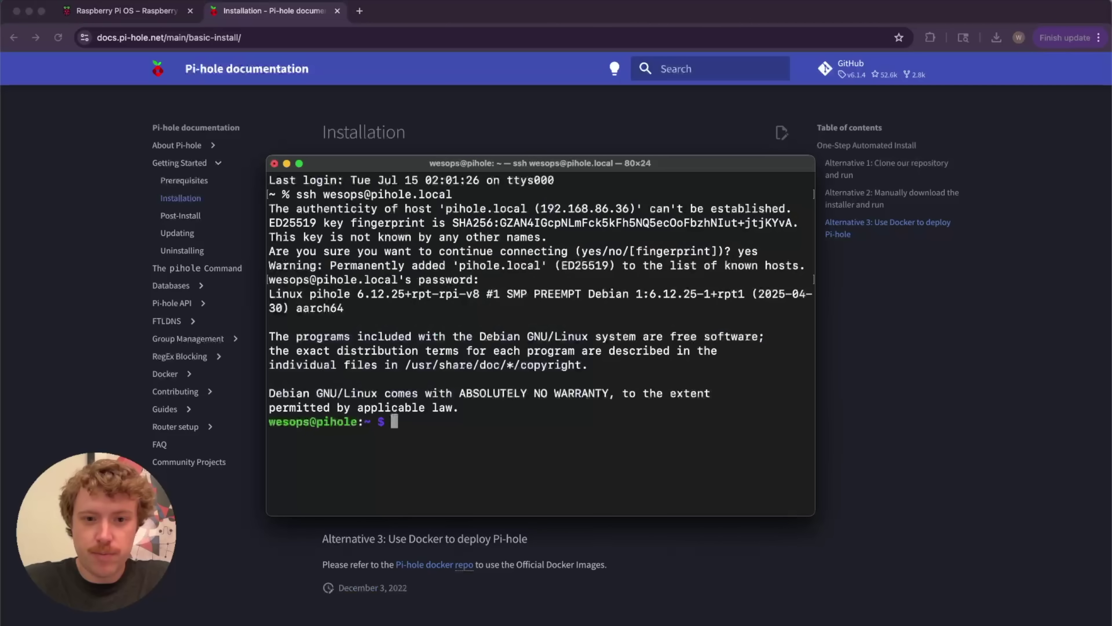
{"action": "type", "text": "curl -sSL https://install.pi-hole.net | bash"}
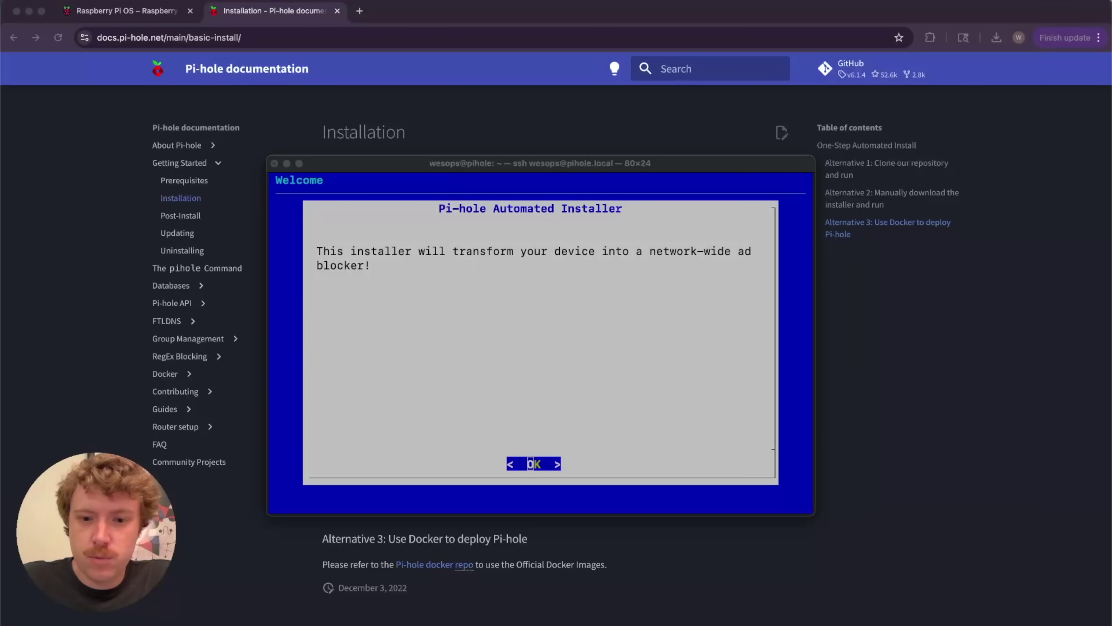
Advance the Pi-hole installer past the Welcome and Support Pi-hole screens
{"action": "left_click", "coordinate": [599, 438]}
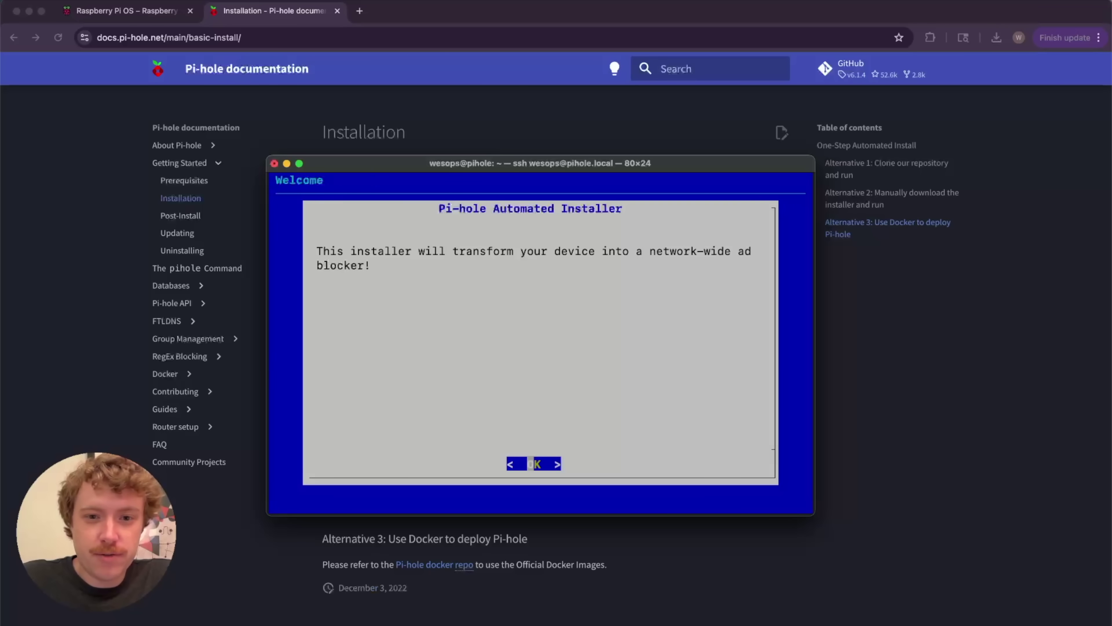
{"action": "key", "text": "Return"}
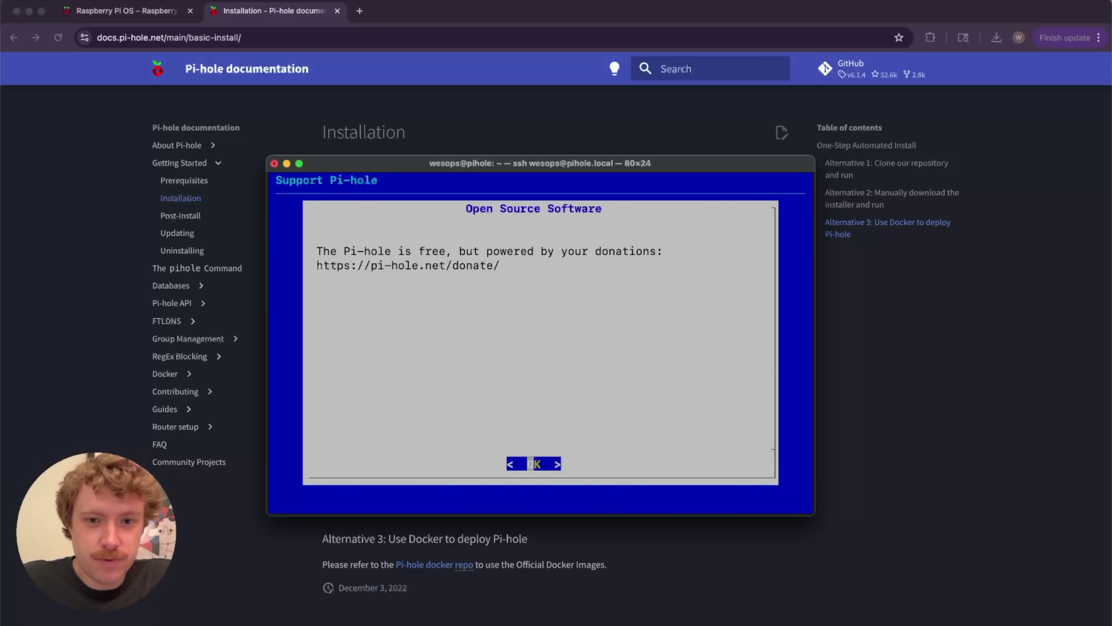
{"action": "key", "text": "Return"}
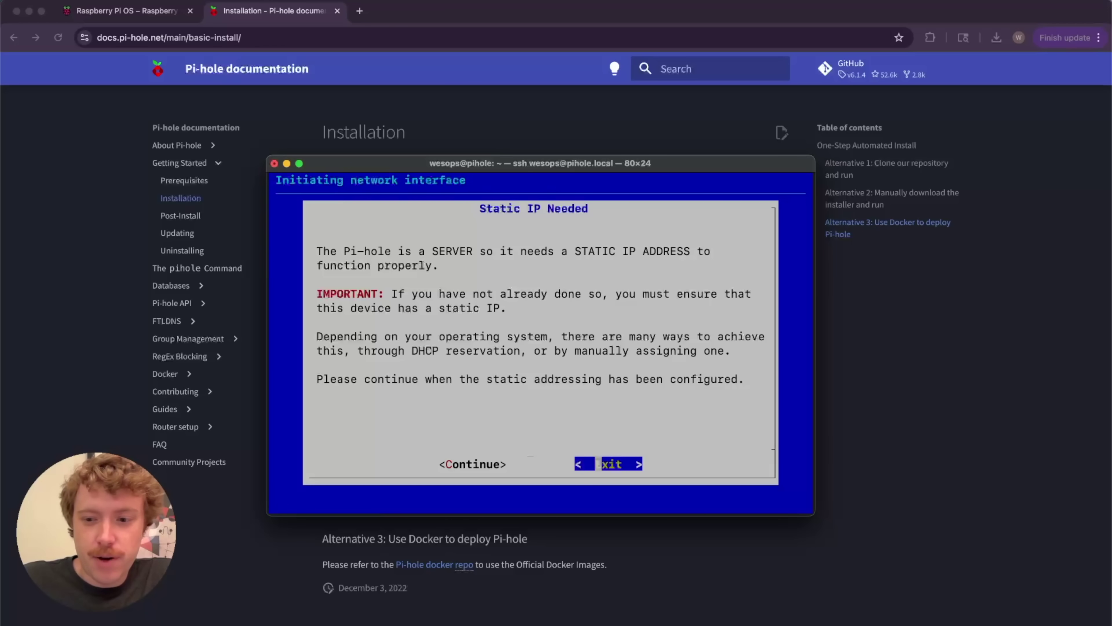
In Google Home, find the pihole device among Wi-Fi devices and pin its IP address
{"action": "left_click", "coordinate": [1035, 618]}
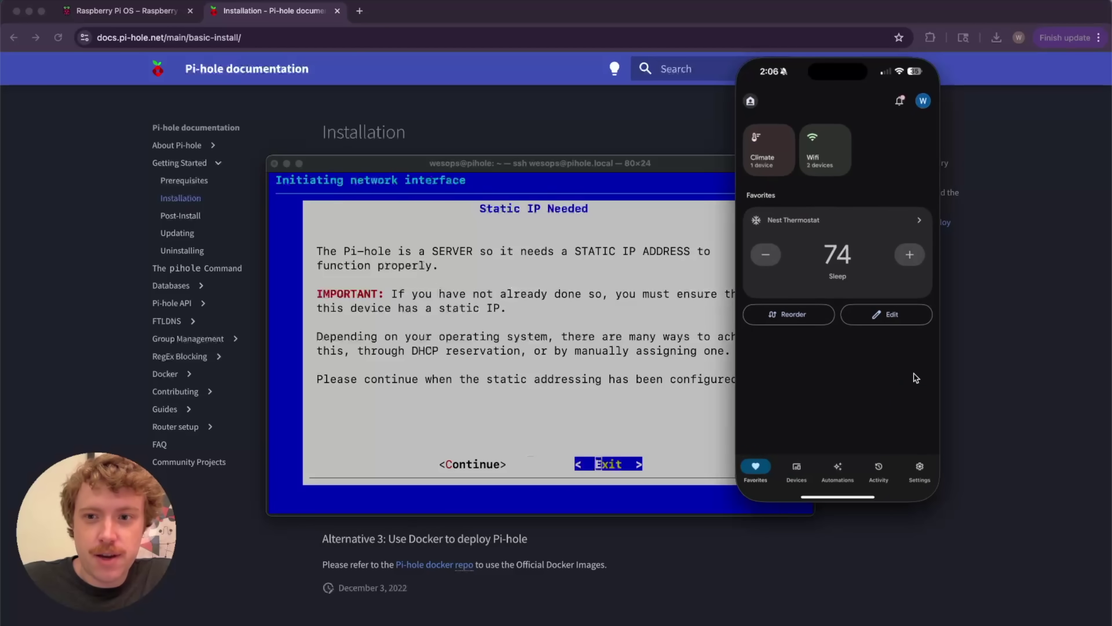
{"action": "left_click", "coordinate": [837, 141]}
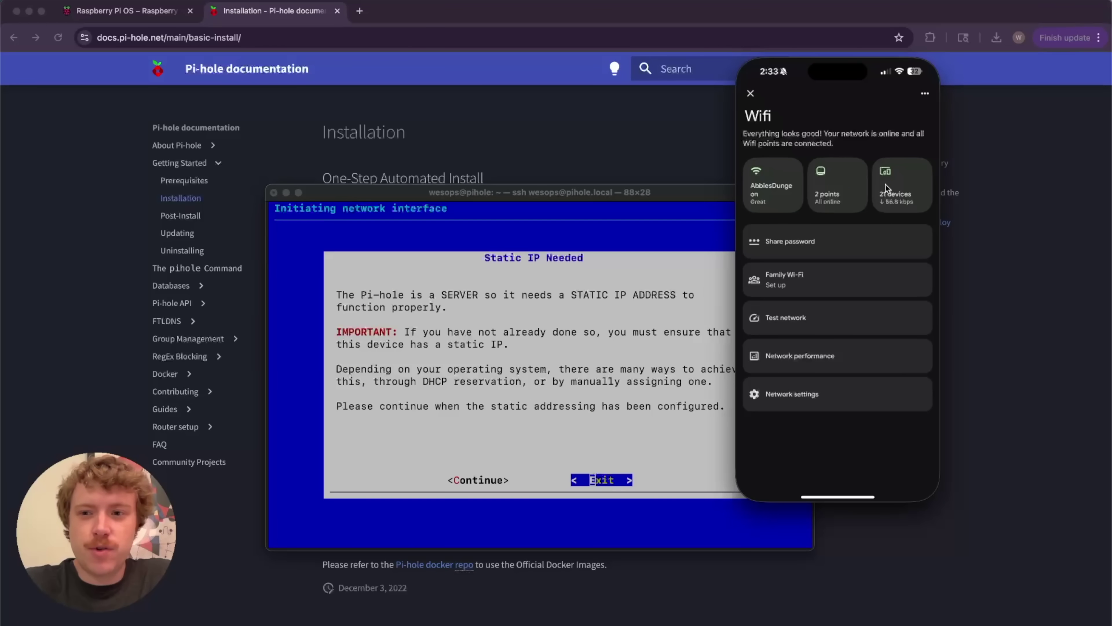
{"action": "left_click", "coordinate": [886, 188]}
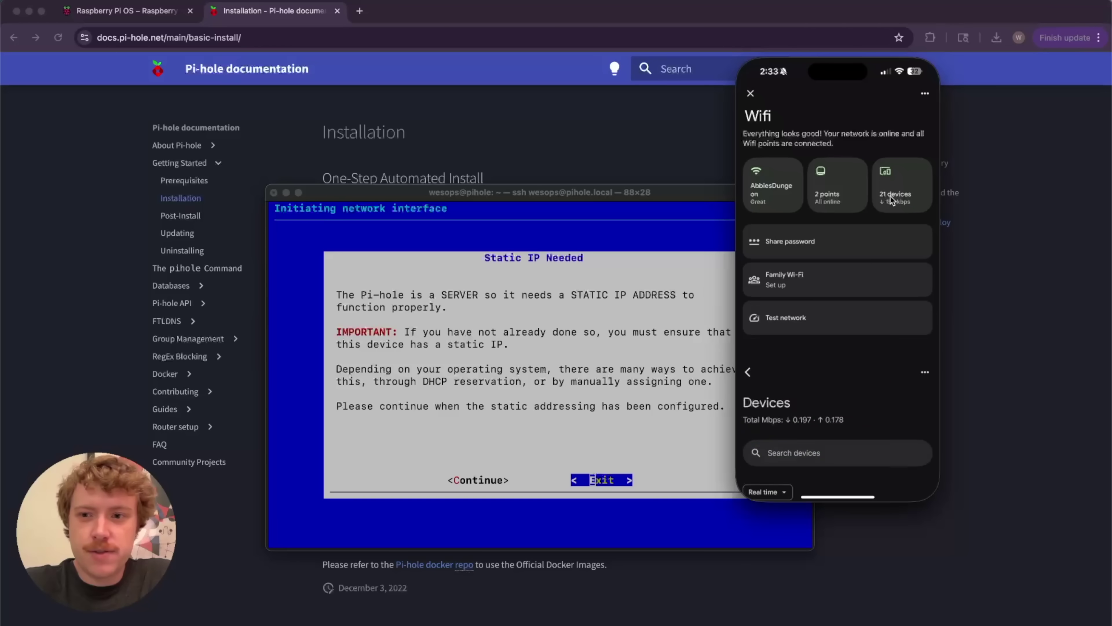
{"action": "left_click", "coordinate": [845, 174]}
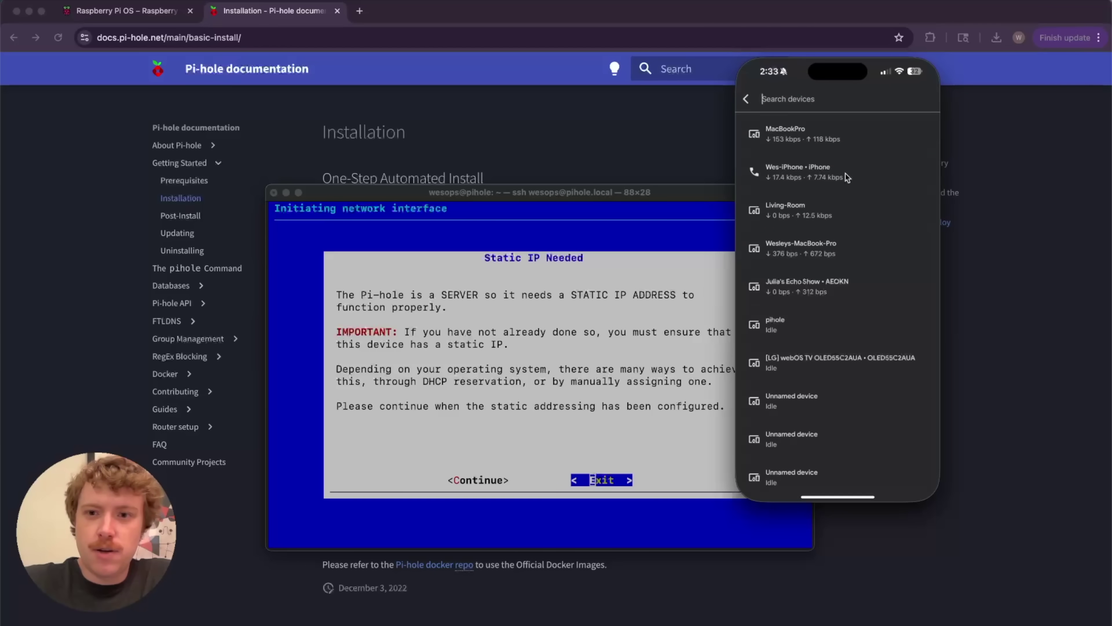
{"action": "type", "text": "Pihol"}
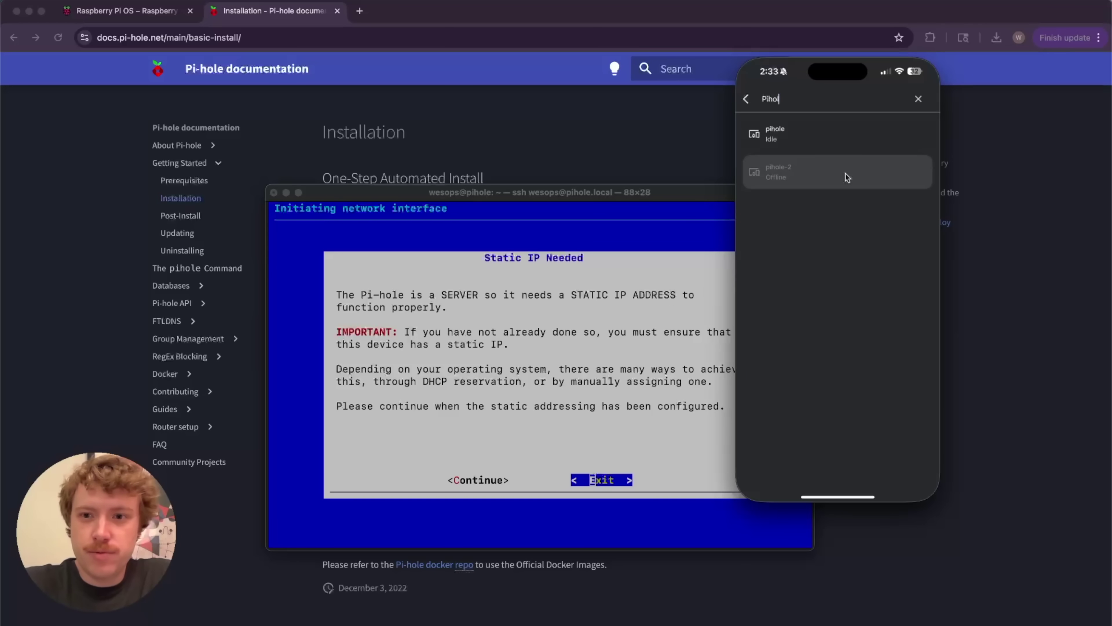
{"action": "left_click", "coordinate": [816, 138]}
{"action": "scroll", "coordinate": [865, 395], "scroll_direction": "down", "scroll_amount": 2}
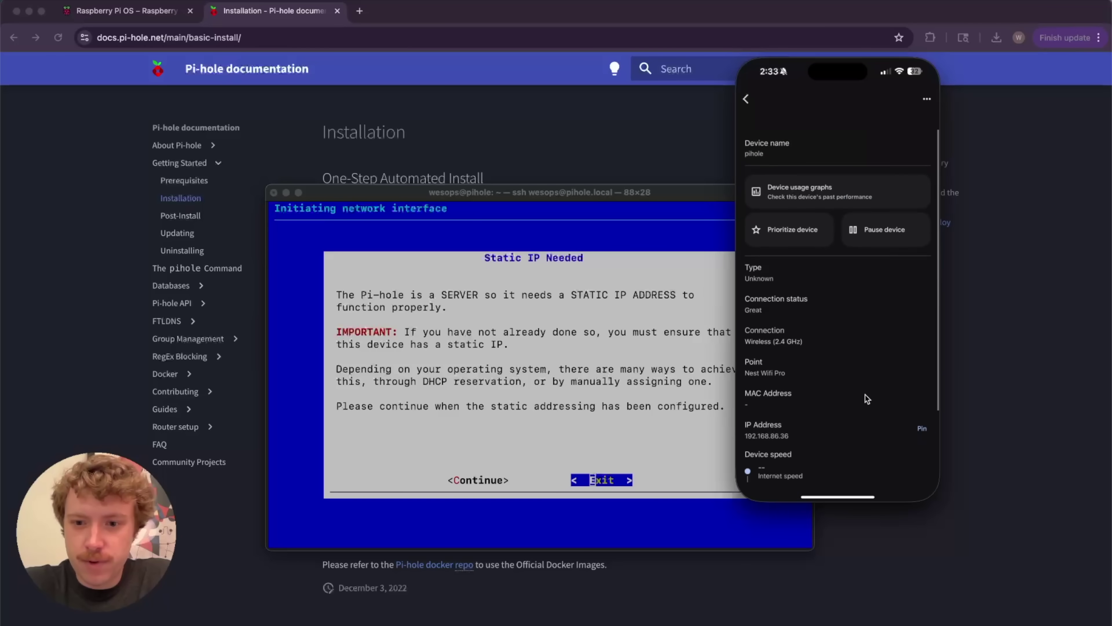
{"action": "scroll", "coordinate": [865, 395], "scroll_direction": "down", "scroll_amount": 1}
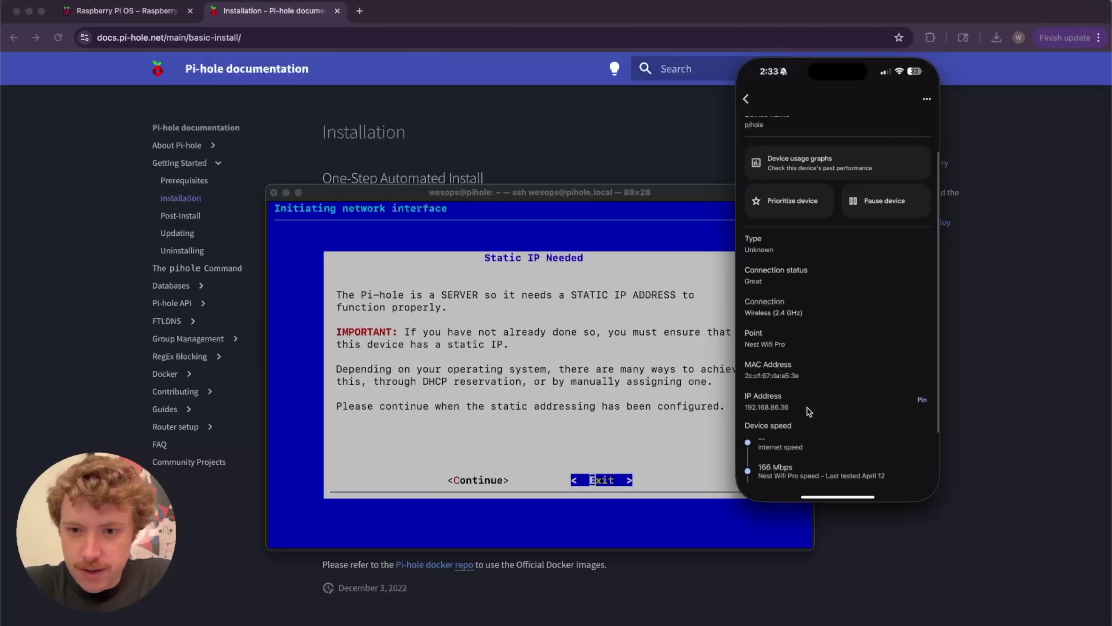
{"action": "left_click", "coordinate": [921, 401]}
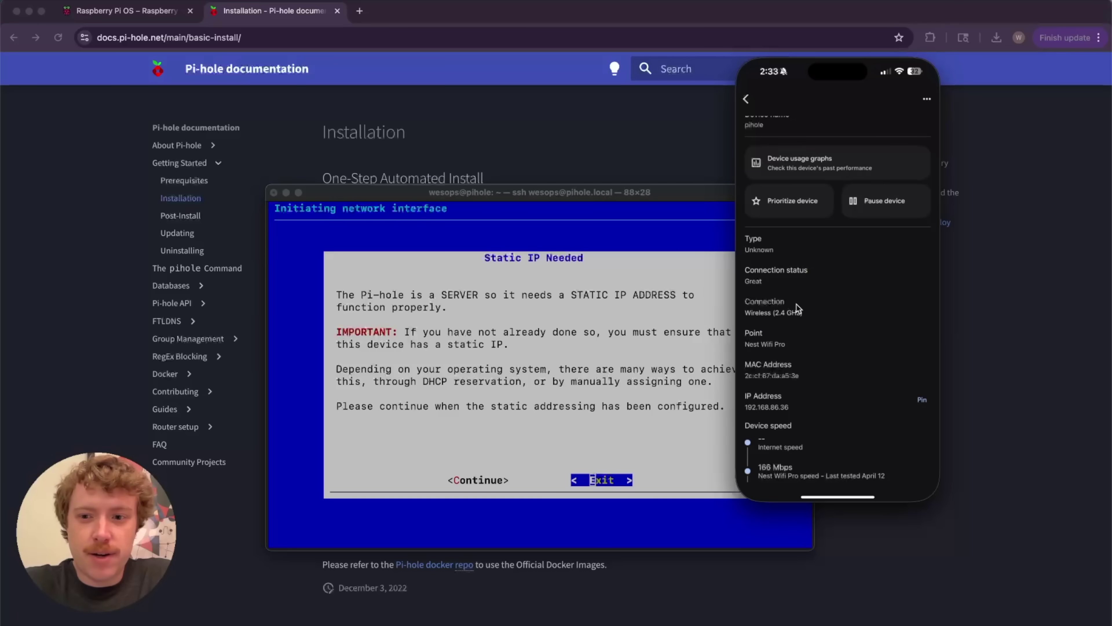
Check DHCP IP Reservations lists pihole at 192.168.86.36, then return to the installer Terminal
{"action": "left_click", "coordinate": [747, 99]}
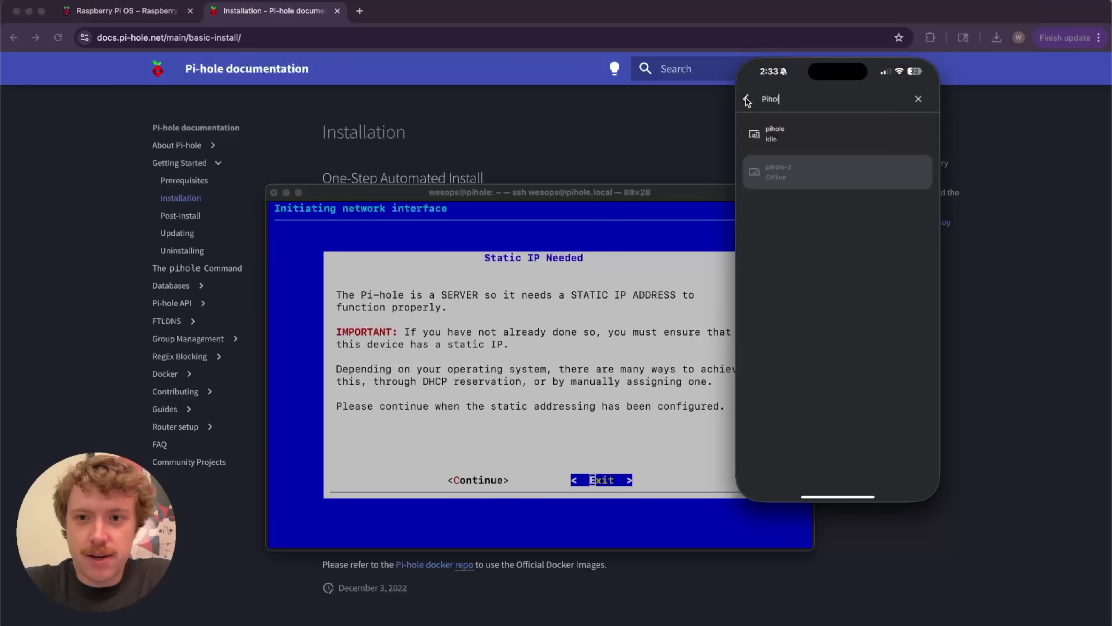
{"action": "left_click", "coordinate": [747, 100]}
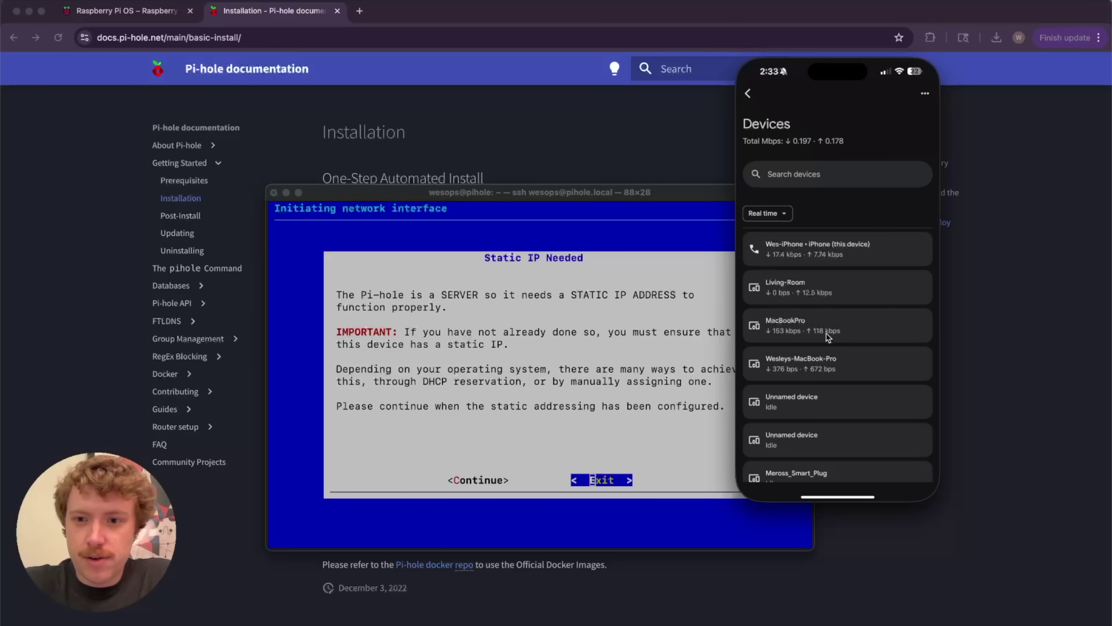
{"action": "left_click", "coordinate": [747, 96]}
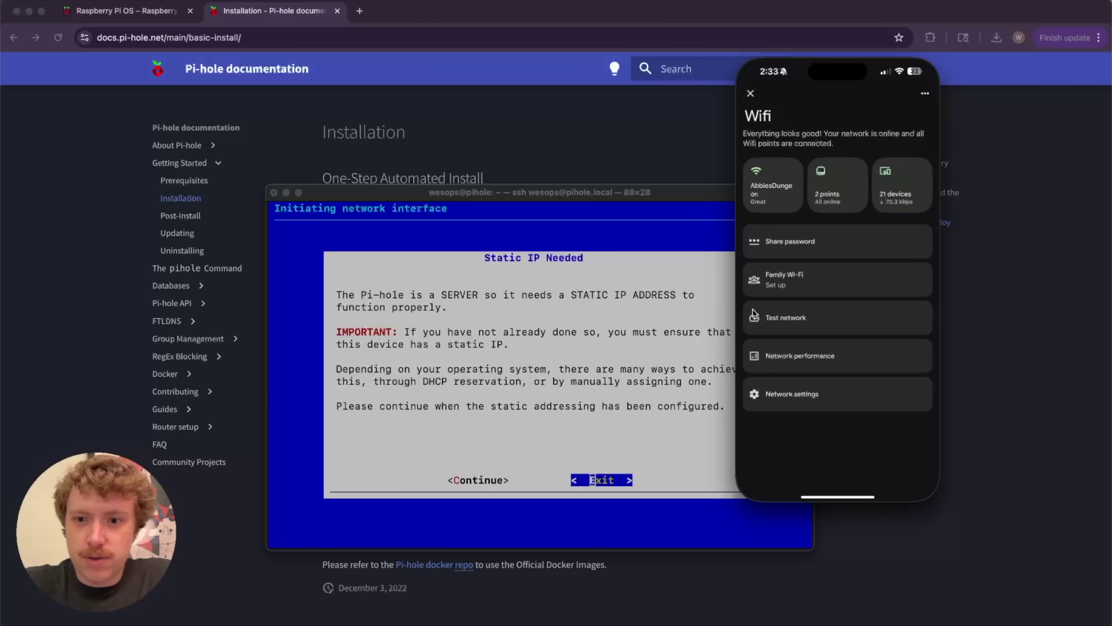
{"action": "left_click", "coordinate": [767, 403]}
{"action": "scroll", "coordinate": [822, 377], "scroll_direction": "down", "scroll_amount": 3}
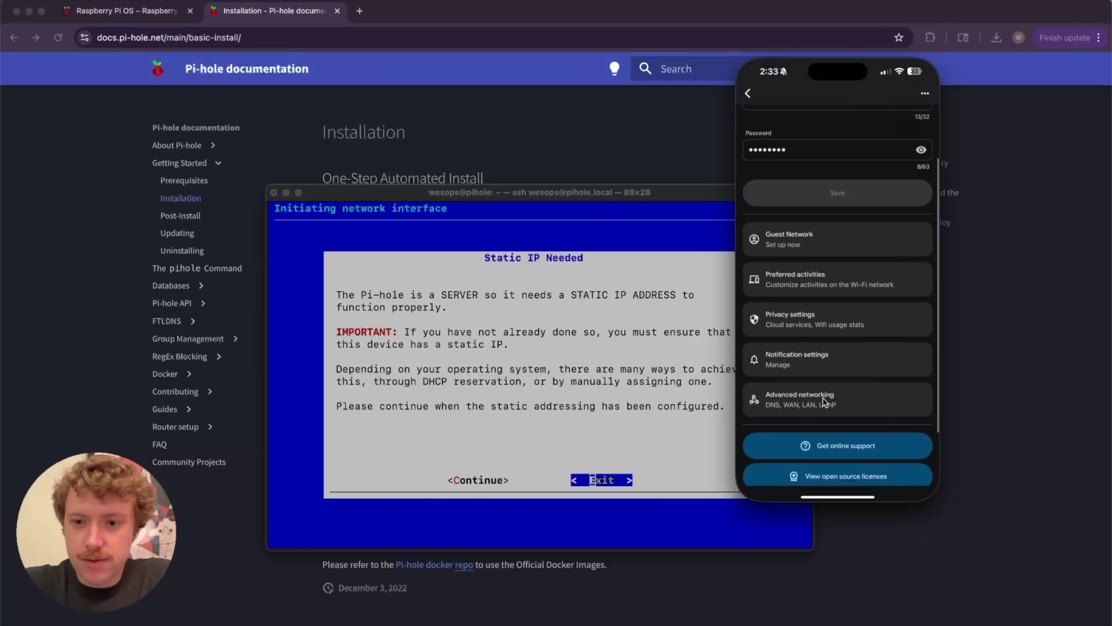
{"action": "left_click", "coordinate": [825, 385]}
{"action": "scroll", "coordinate": [831, 373], "scroll_direction": "down", "scroll_amount": 2}
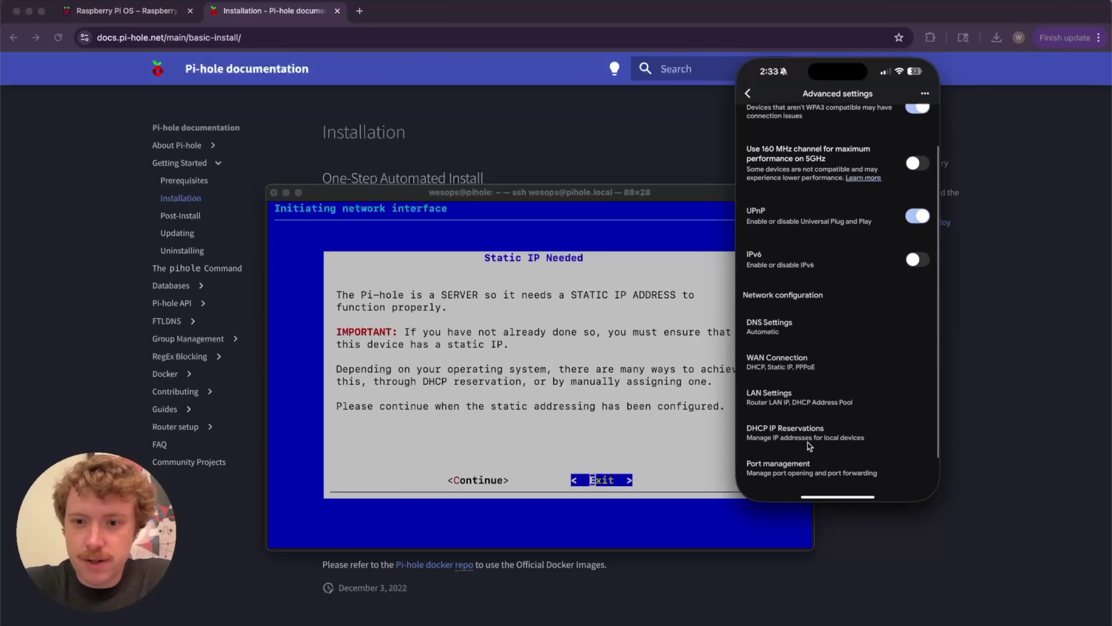
{"action": "left_click", "coordinate": [809, 432]}
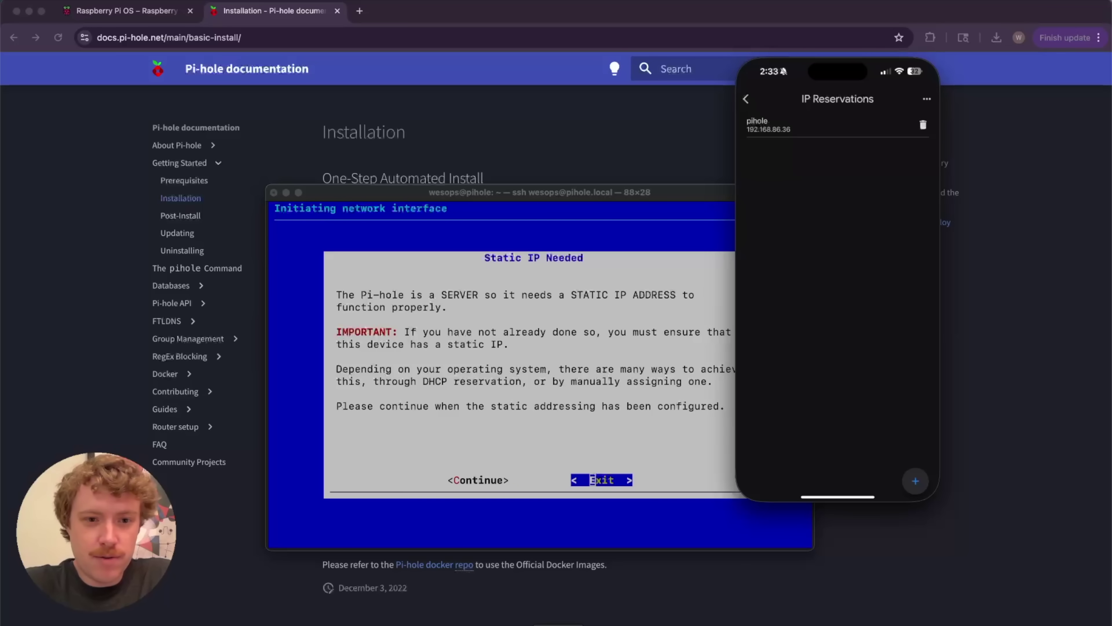
{"action": "left_click", "coordinate": [592, 479]}
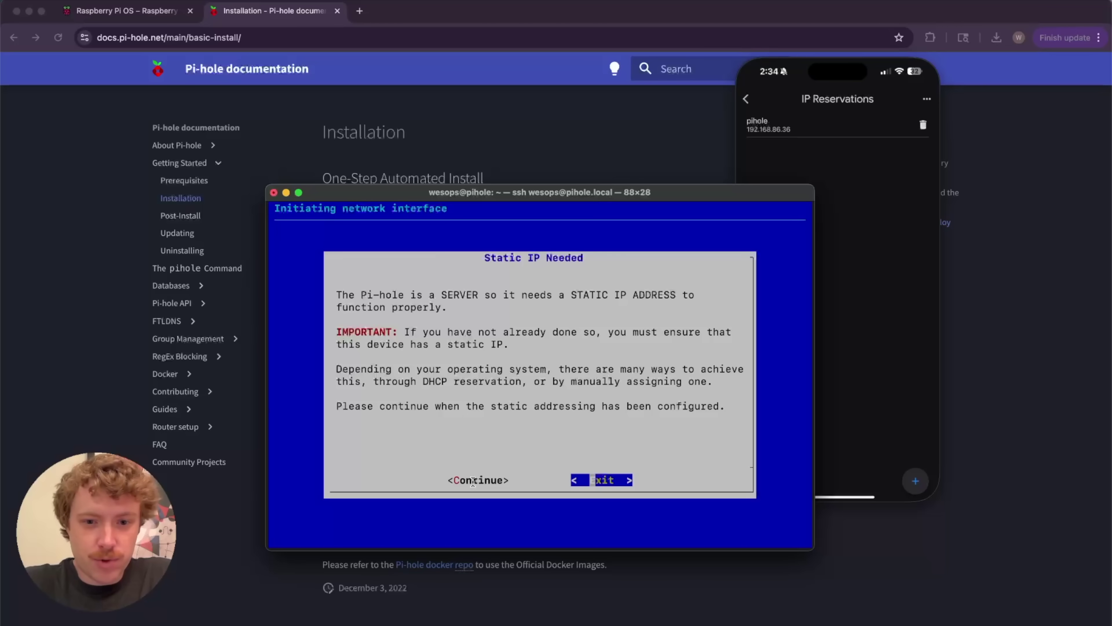
Continue past static addressing and pick Cloudflare (DNSSEC) as the upstream DNS provider
{"action": "left_click", "coordinate": [472, 481]}
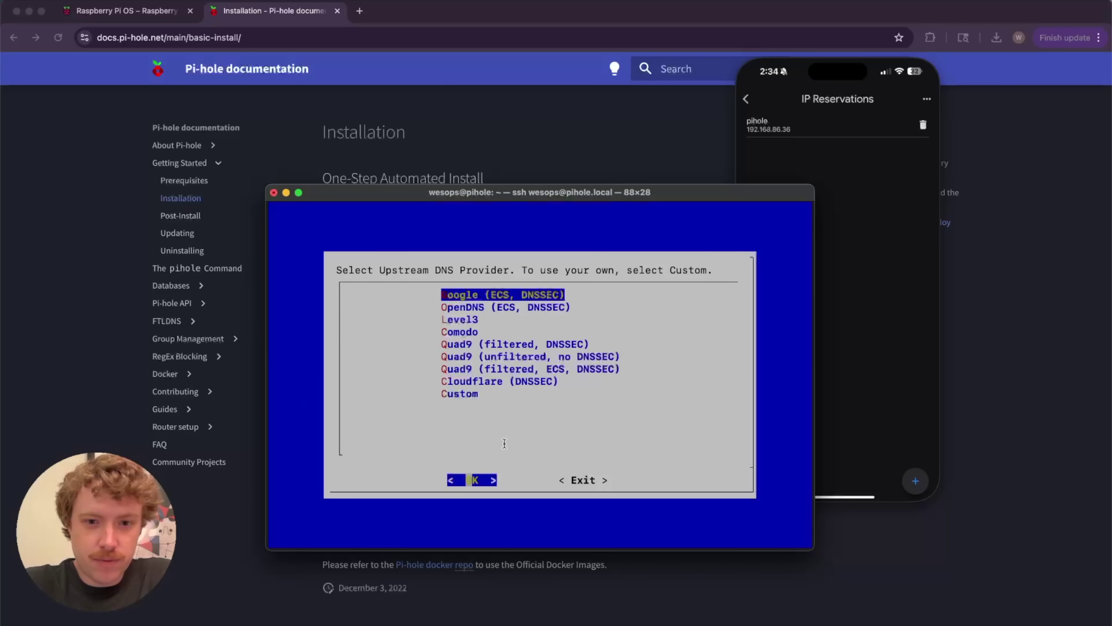
{"action": "key", "text": "Down"}
{"action": "key", "text": "Down"}
{"action": "key", "text": "Down"}
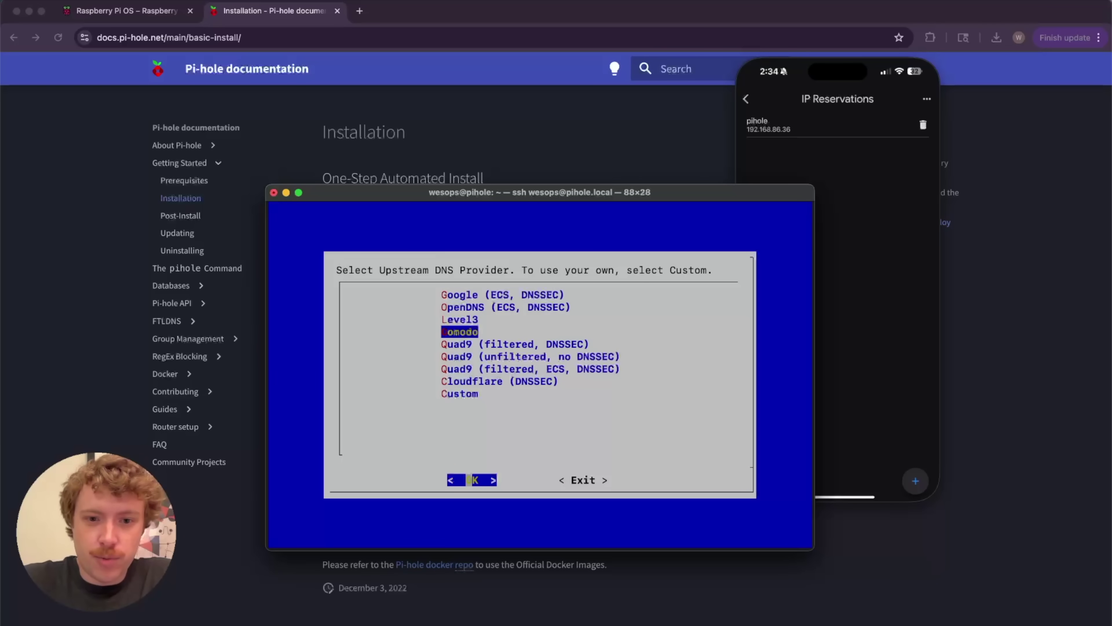
{"action": "key", "text": "Down"}
{"action": "key", "text": "Down"}
{"action": "key", "text": "Down"}
{"action": "key", "text": "Down"}
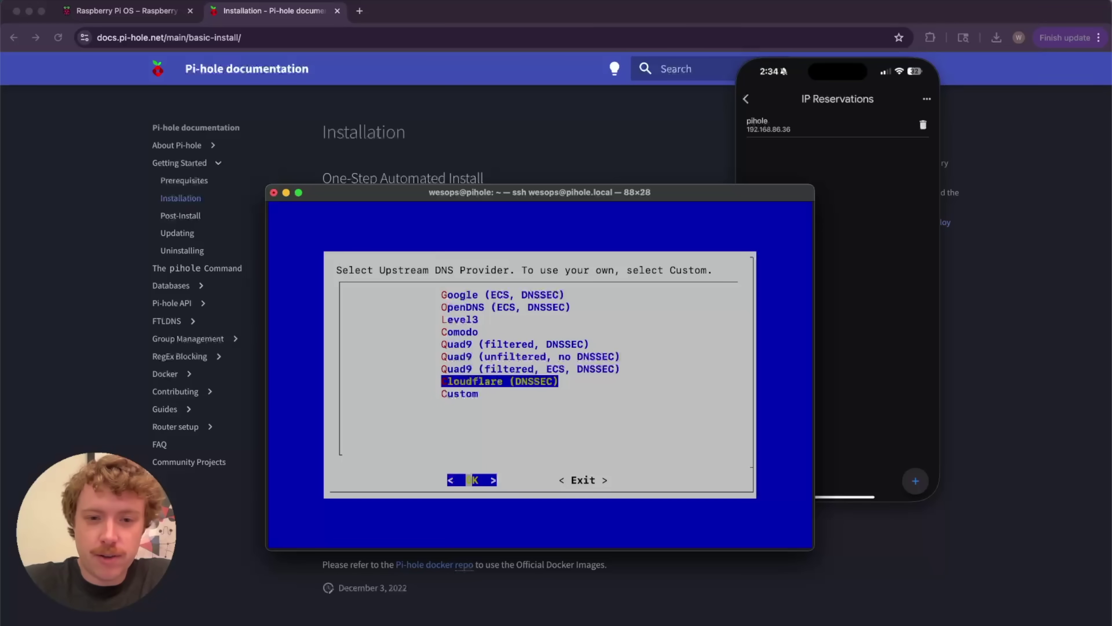
{"action": "key", "text": "Return"}
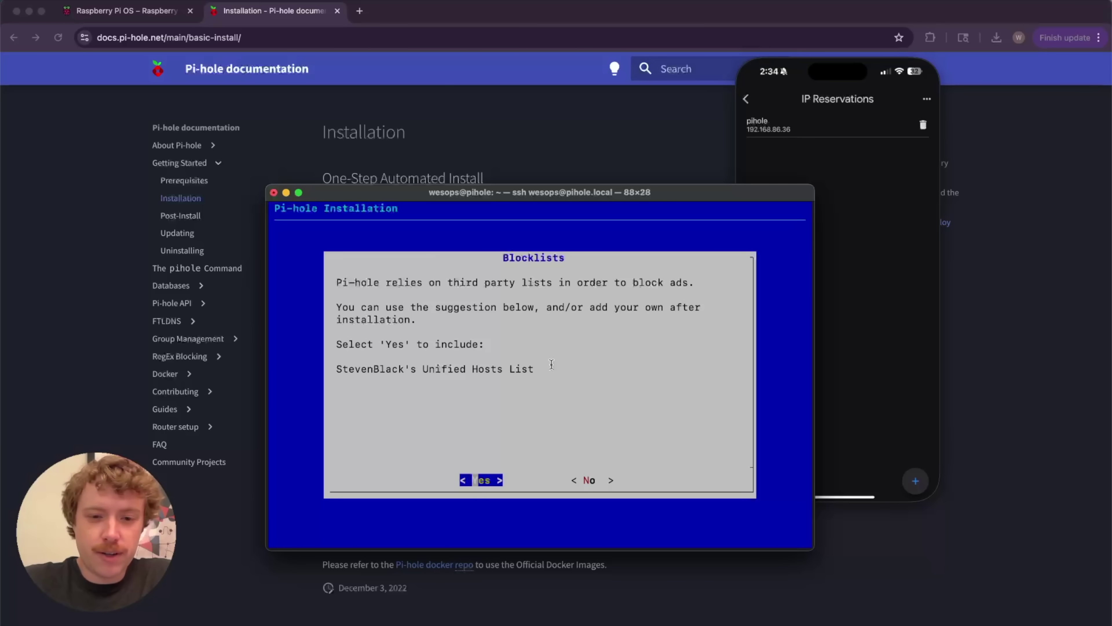
Accept StevenBlack's Unified Hosts List, enable query logging and keep privacy mode Show everything
{"action": "key", "text": "Return"}
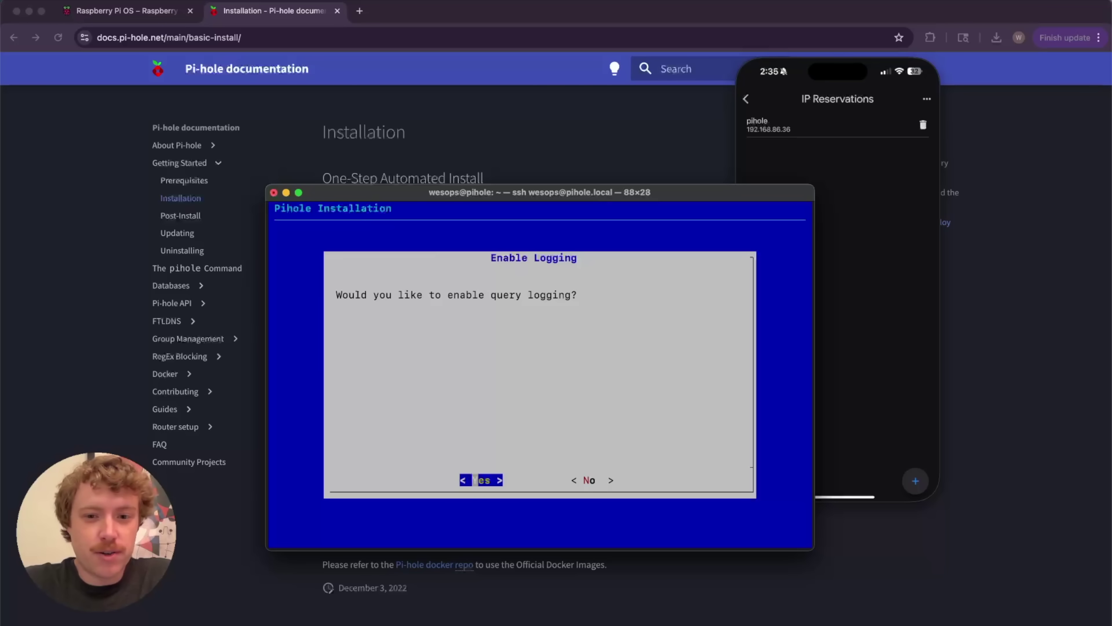
{"action": "key", "text": "Return"}
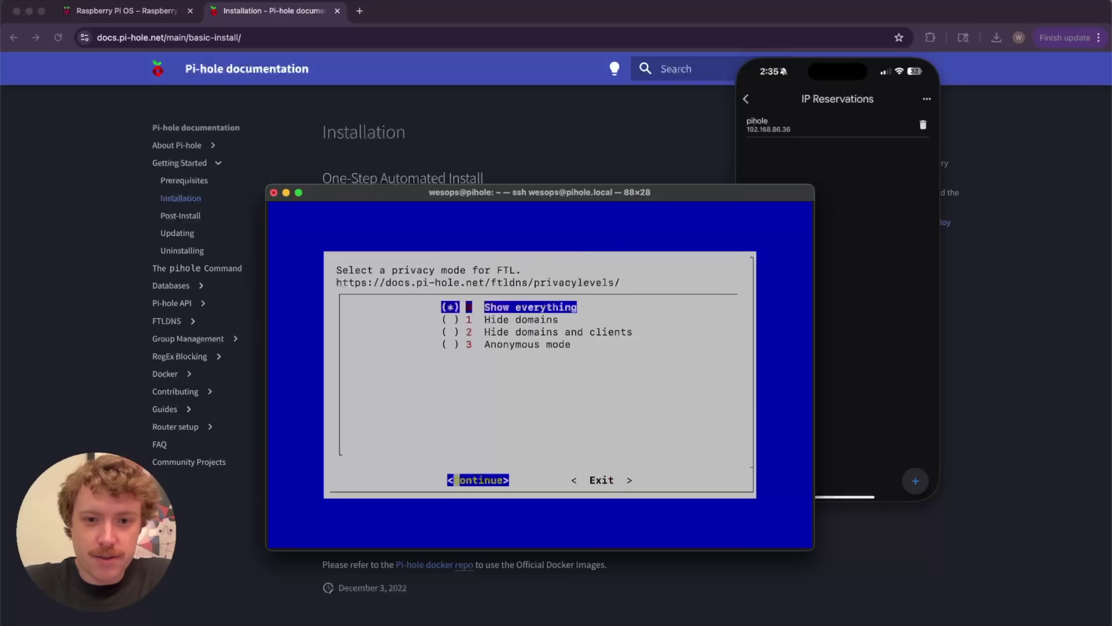
{"action": "key", "text": "Down"}
{"action": "key", "text": "Down"}
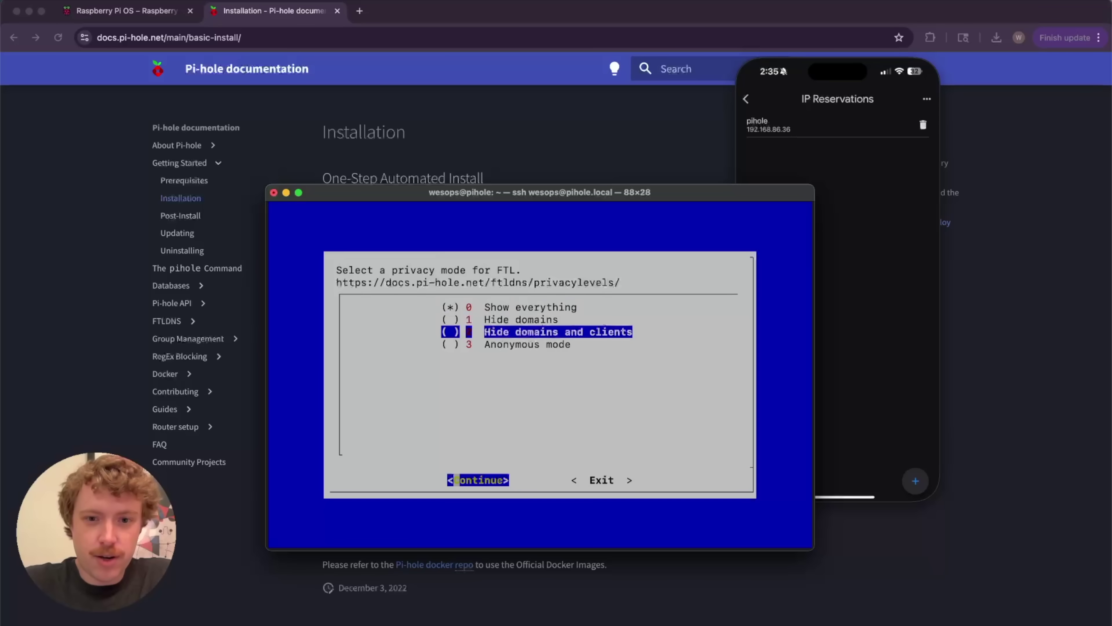
{"action": "key", "text": "Return"}
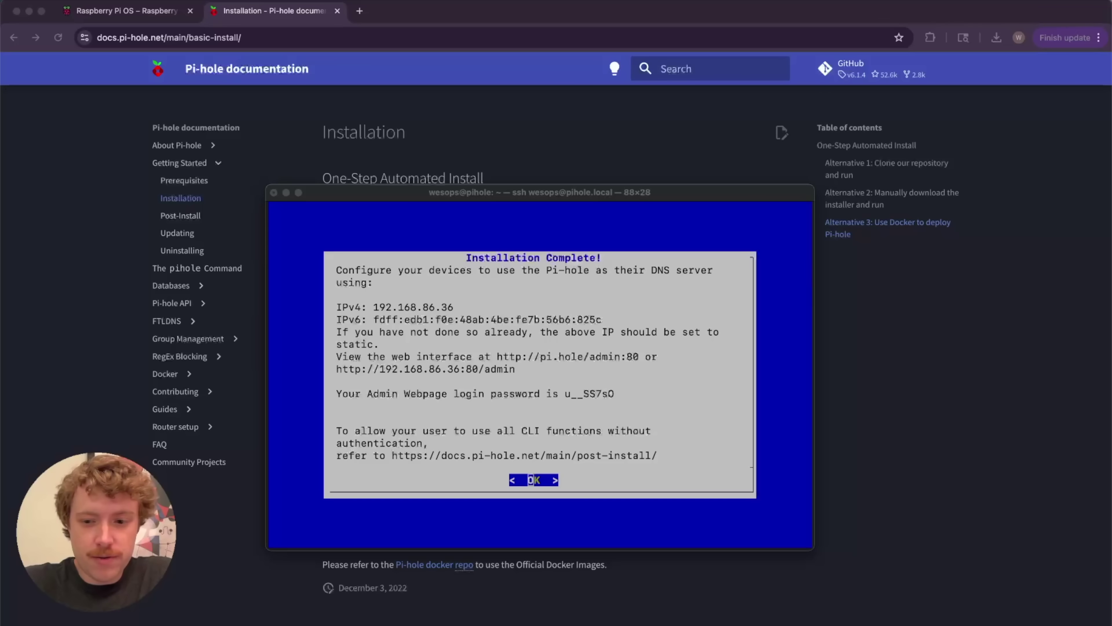
Load pihole.local/admin in a new Chrome tab
{"action": "left_click", "coordinate": [524, 86]}
{"action": "left_click", "coordinate": [359, 10]}
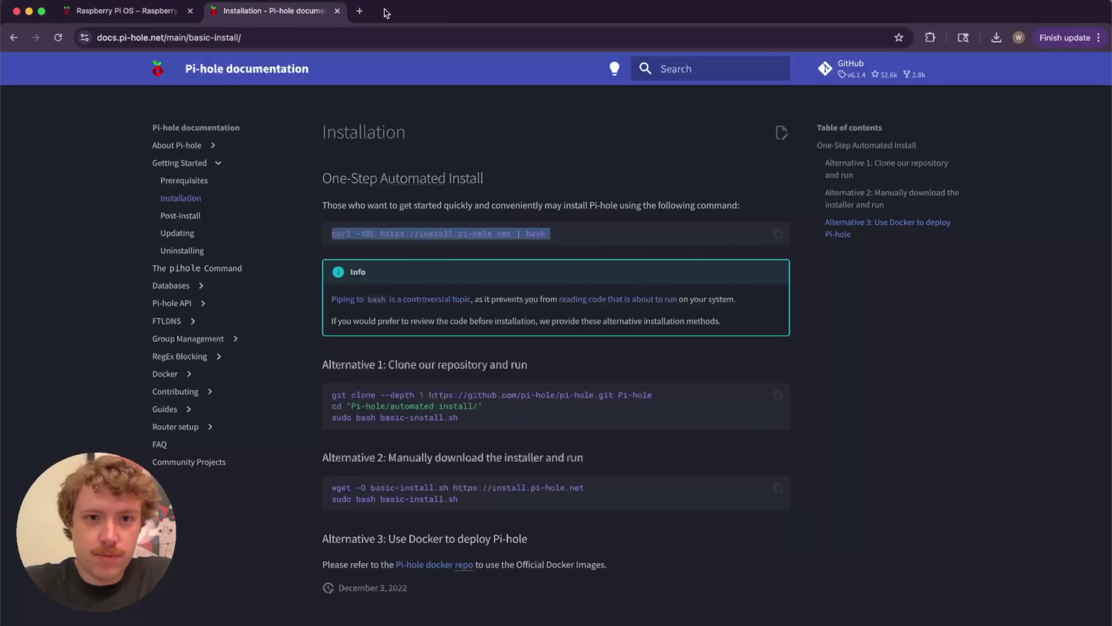
{"action": "type", "text": "pihole.l"}
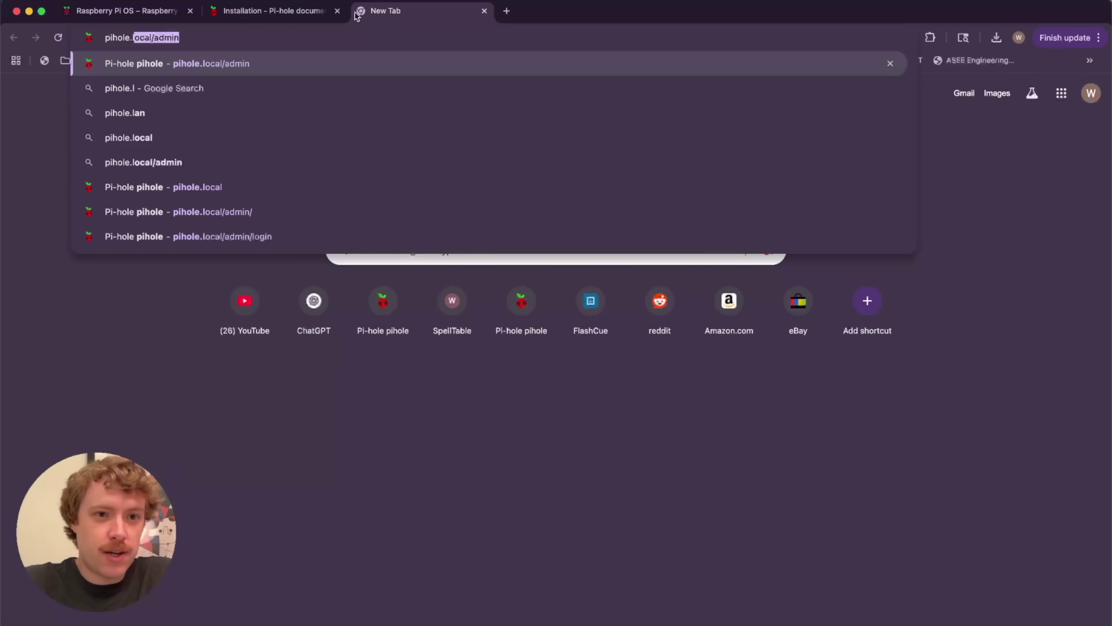
{"action": "key", "text": "Return"}
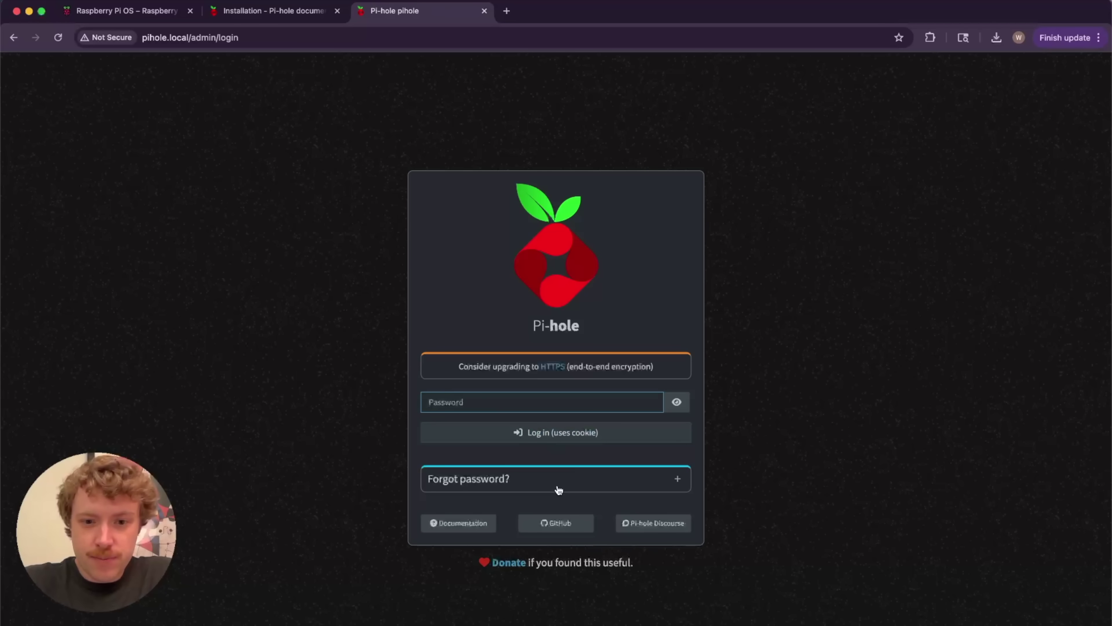
Copy the 'pihole setpassword' command from the Forgot password? help
{"action": "left_click", "coordinate": [578, 488]}
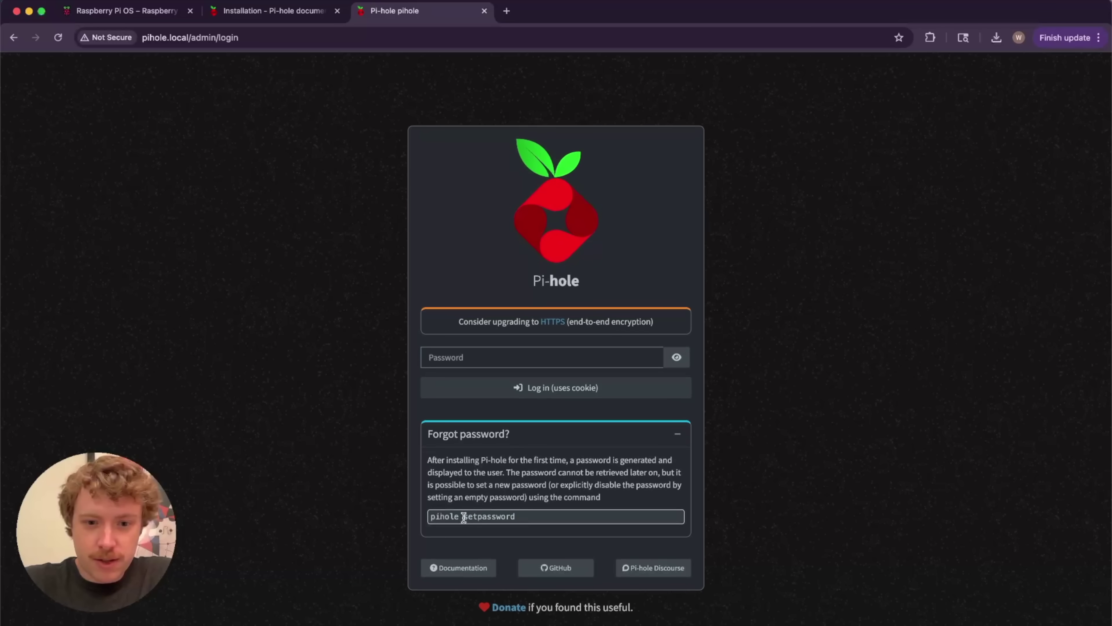
{"action": "triple_click", "coordinate": [464, 517]}
{"action": "key", "text": "super+c"}
{"action": "left_click", "coordinate": [543, 528]}
{"action": "key", "text": "super+Tab"}
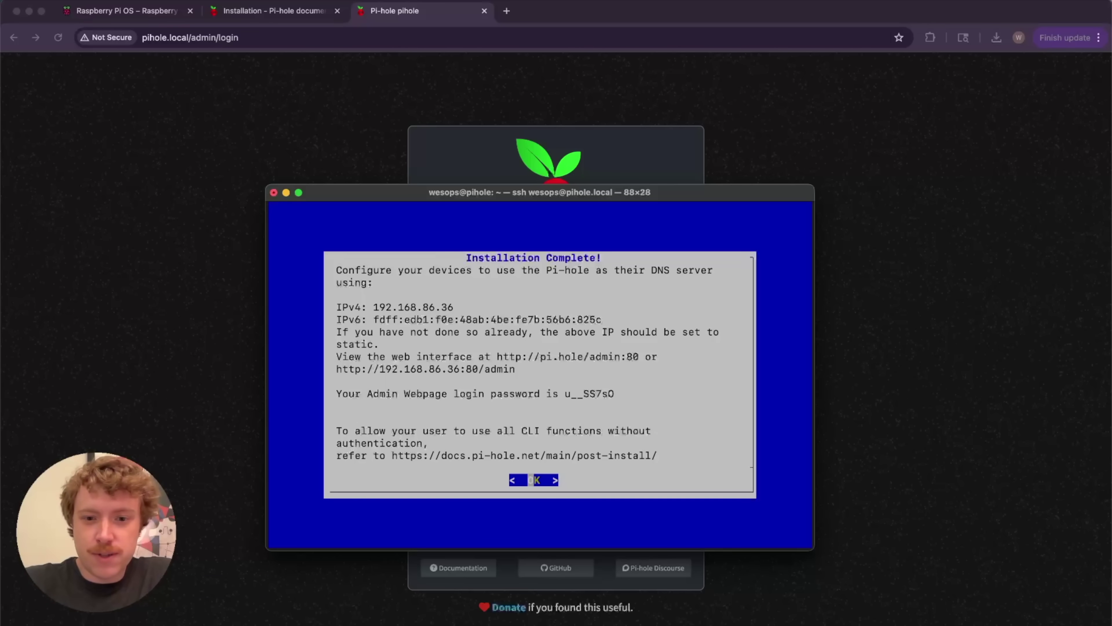
Dismiss Installation Complete, then run sudo pihole setpassword and enter and confirm a new password
{"action": "key", "text": "Return"}
{"action": "key", "text": "super+v"}
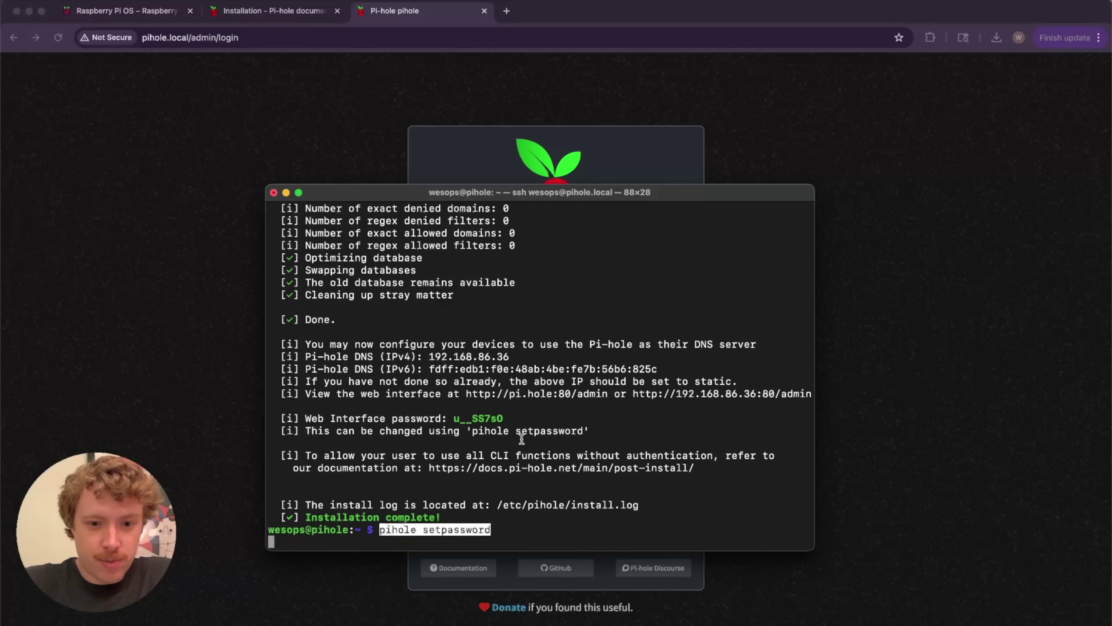
{"action": "key", "text": "Return"}
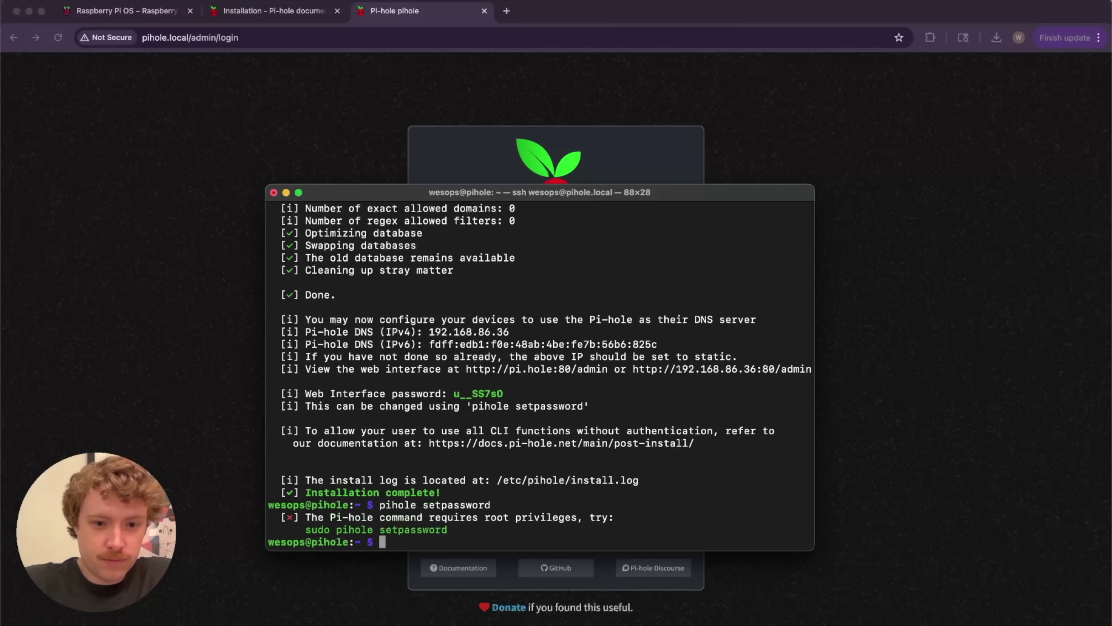
{"action": "type", "text": "sudo"}
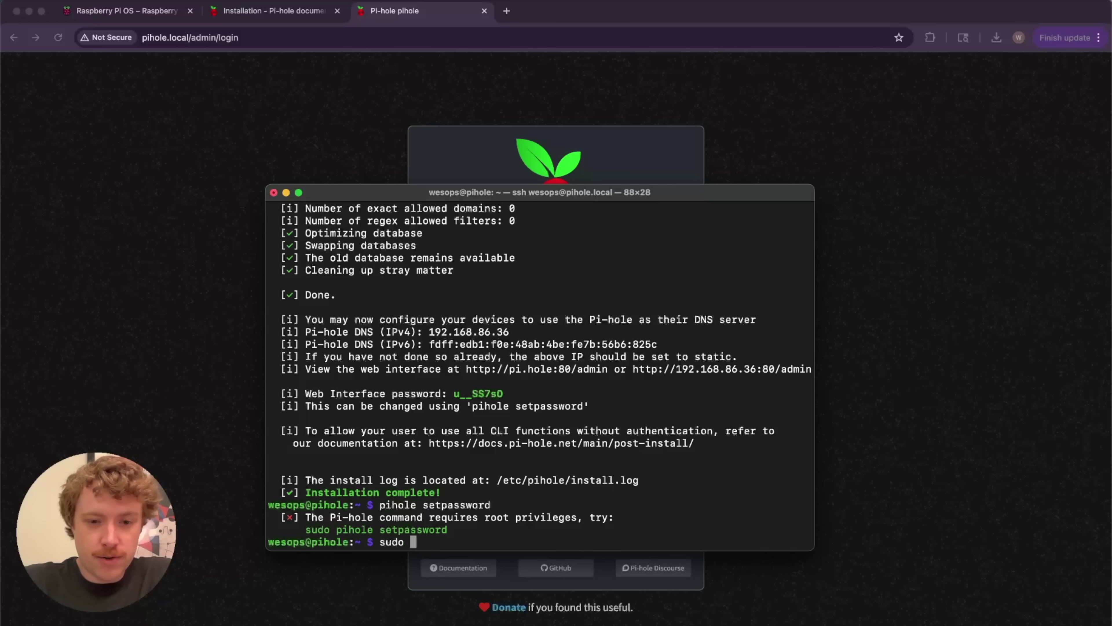
{"action": "key", "text": "super+v"}
{"action": "key", "text": "Return"}
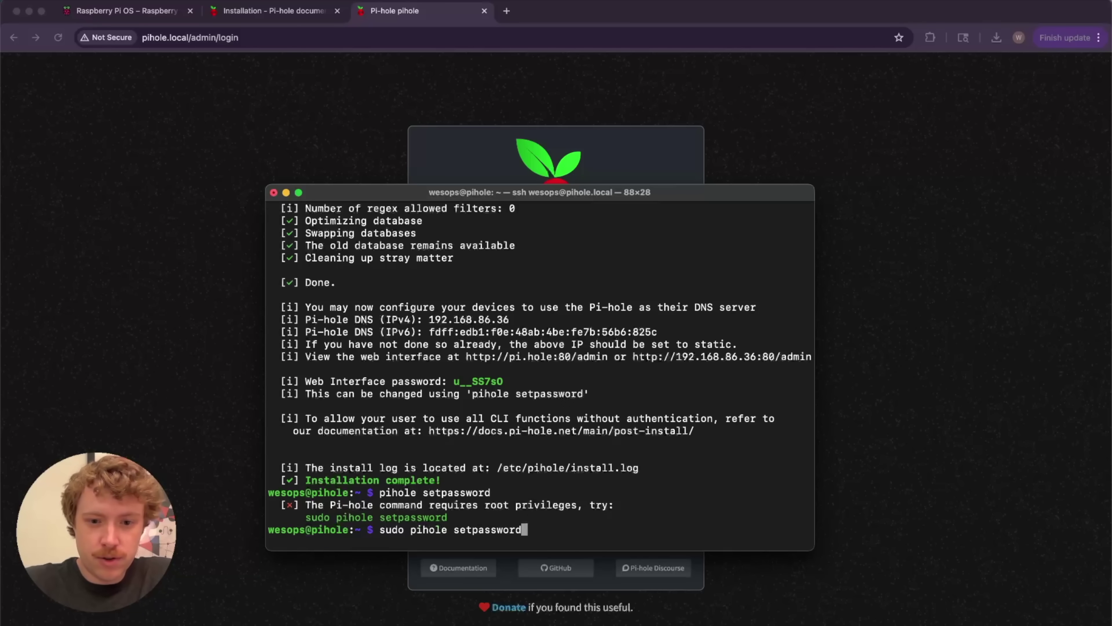
{"action": "key", "text": "Return"}
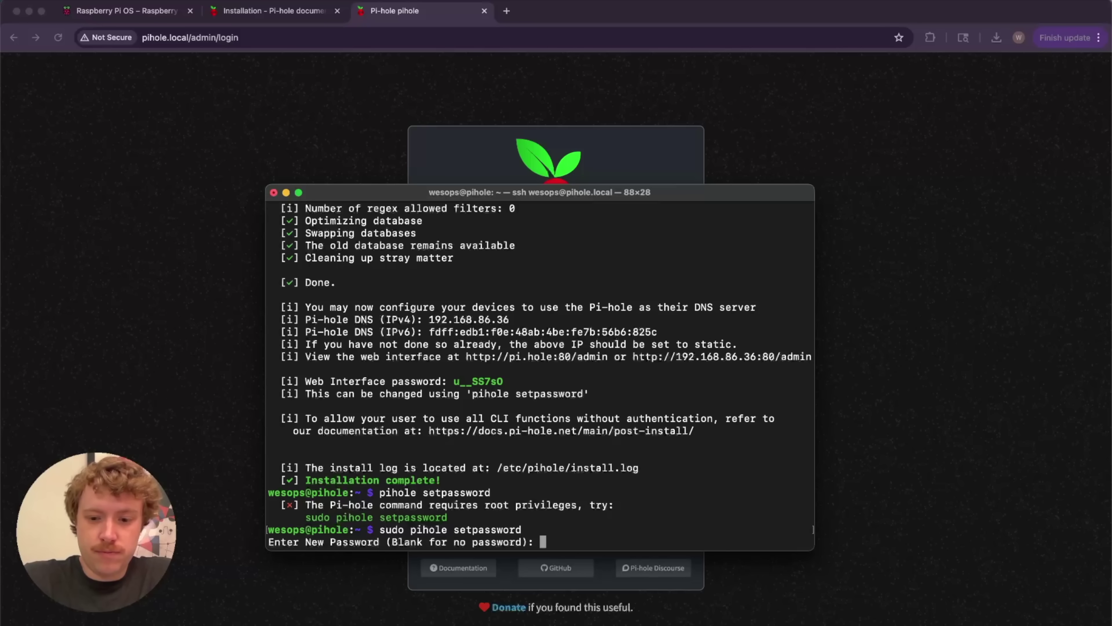
{"action": "key", "text": "Return"}
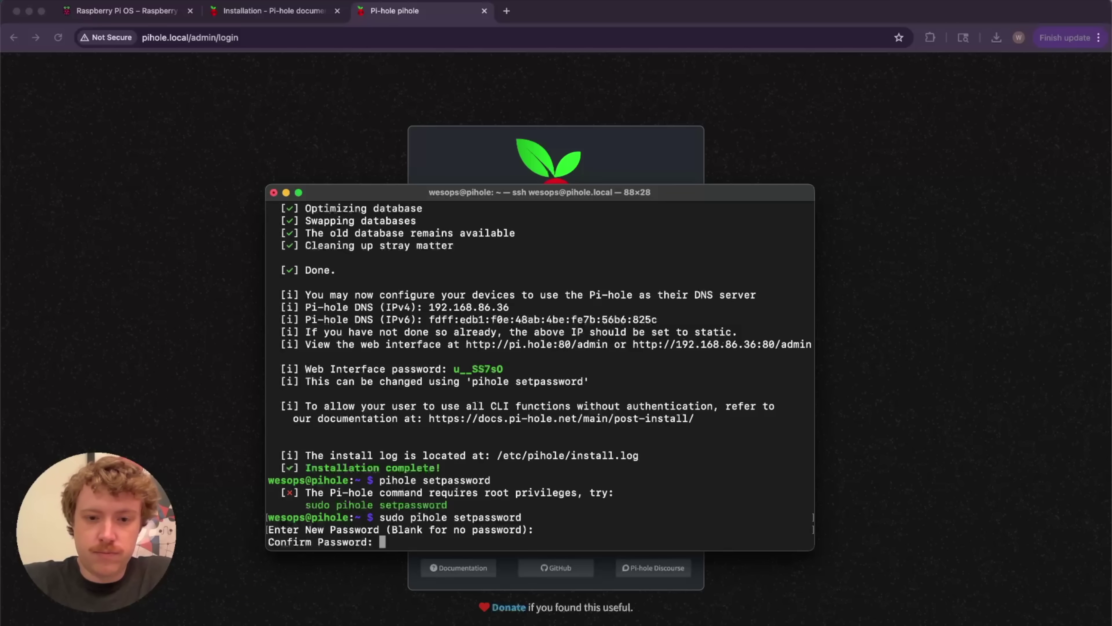
{"action": "key", "text": "Return"}
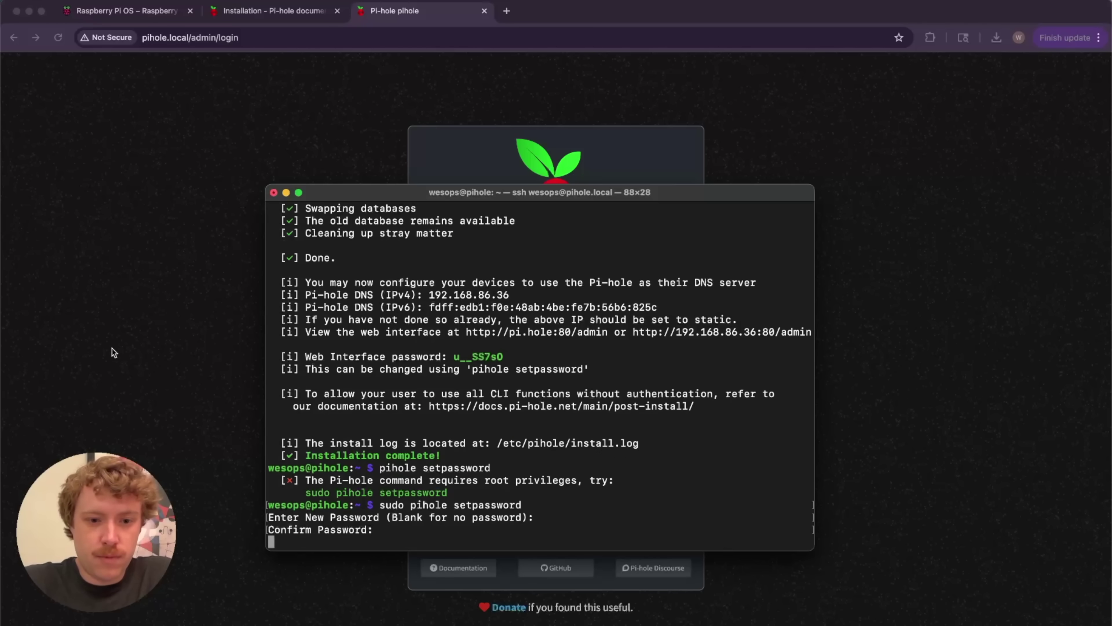
Log in to the Pi-hole admin with the new password and dismiss the save-password offer
{"action": "left_click", "coordinate": [170, 398]}
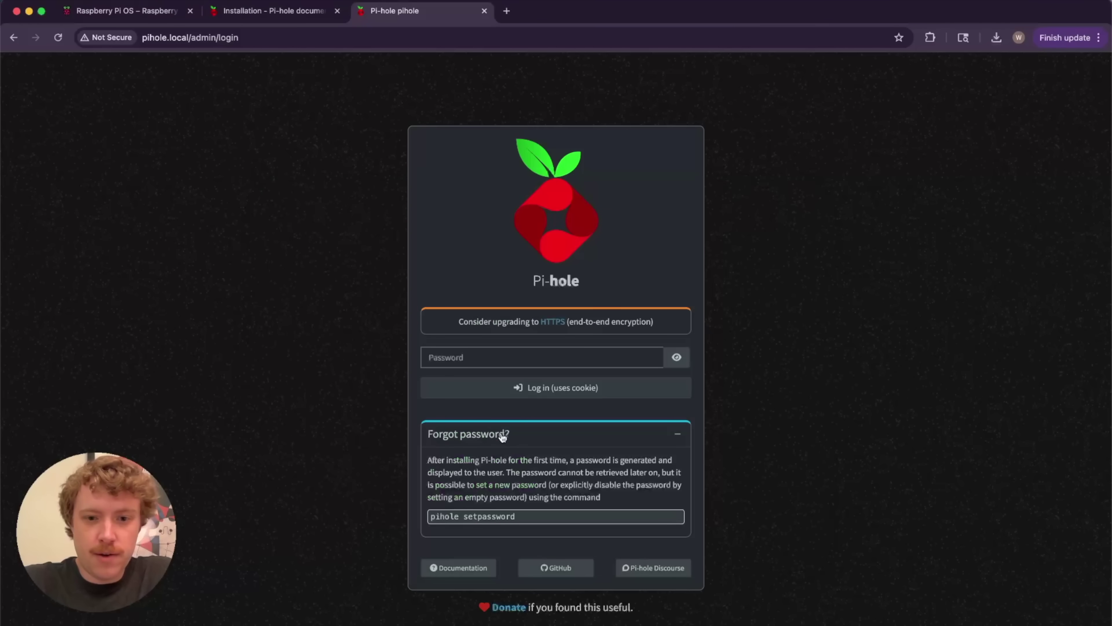
{"action": "left_click", "coordinate": [465, 362]}
{"action": "type", "text": "pi•••••"}
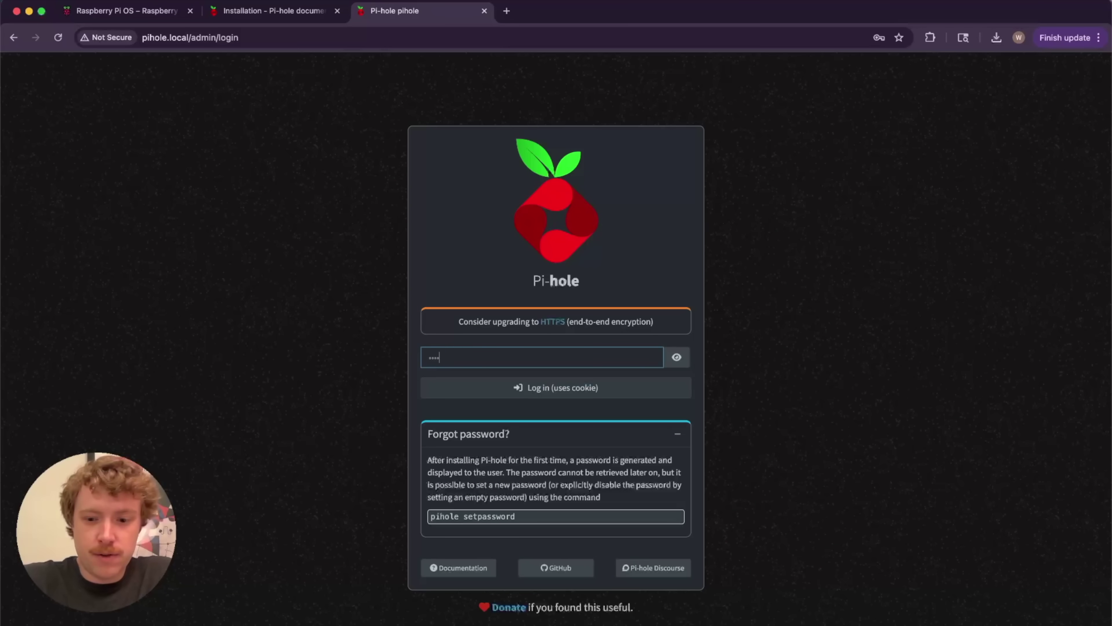
{"action": "type", "text": "•"}
{"action": "key", "text": "Return"}
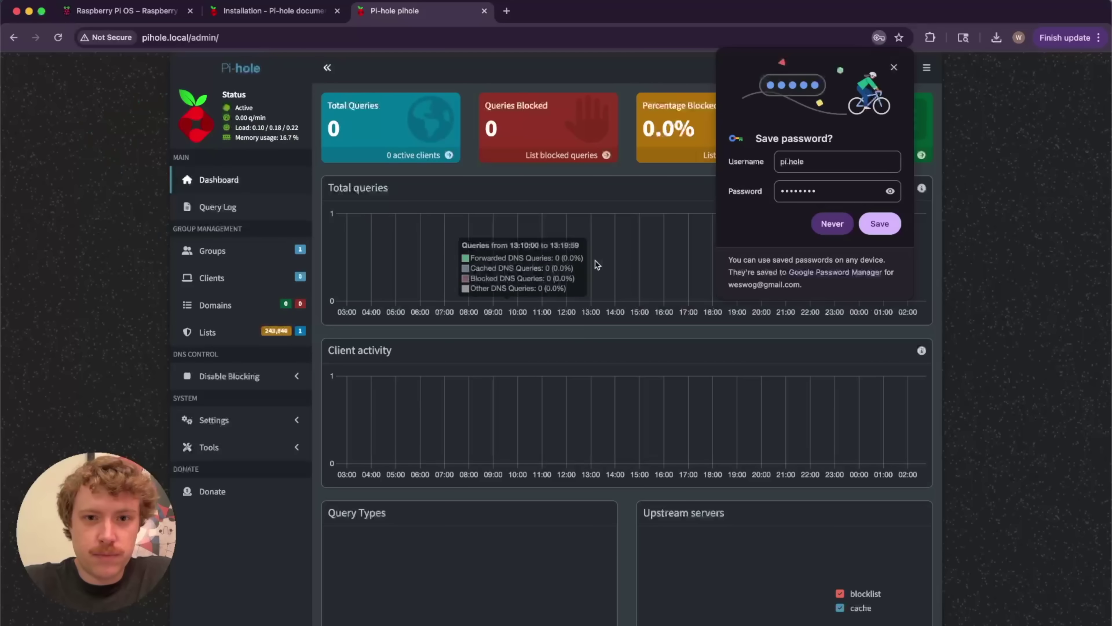
{"action": "left_click", "coordinate": [894, 67]}
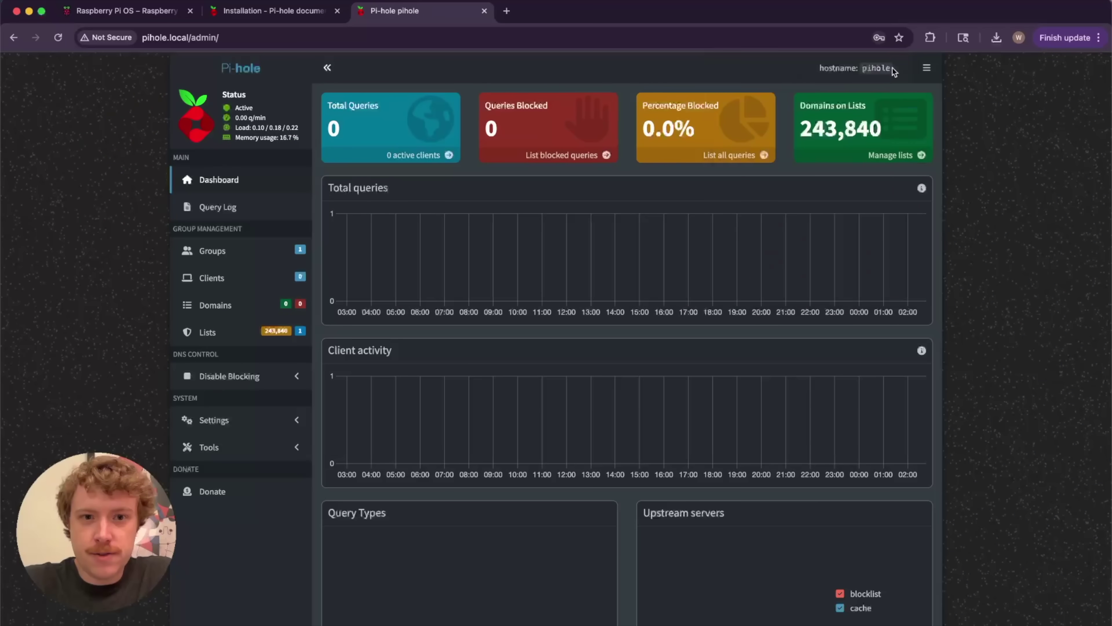
Collapse and re-expand the dashboard's side menu
{"action": "left_click", "coordinate": [327, 67]}
{"action": "left_click", "coordinate": [185, 66]}
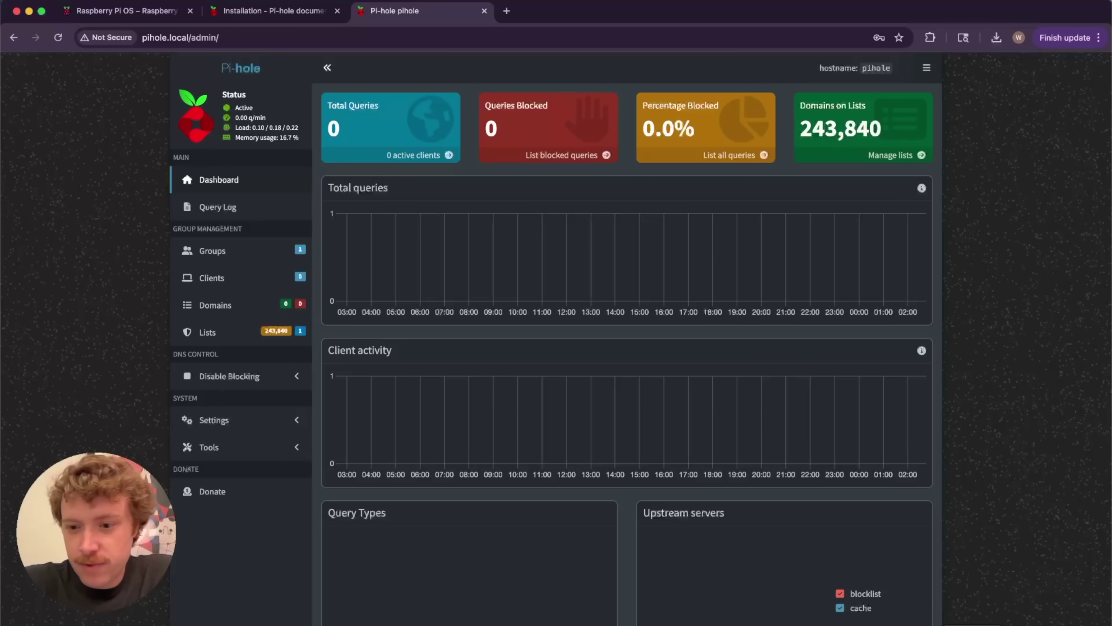
{"action": "key", "text": "super+Tab"}
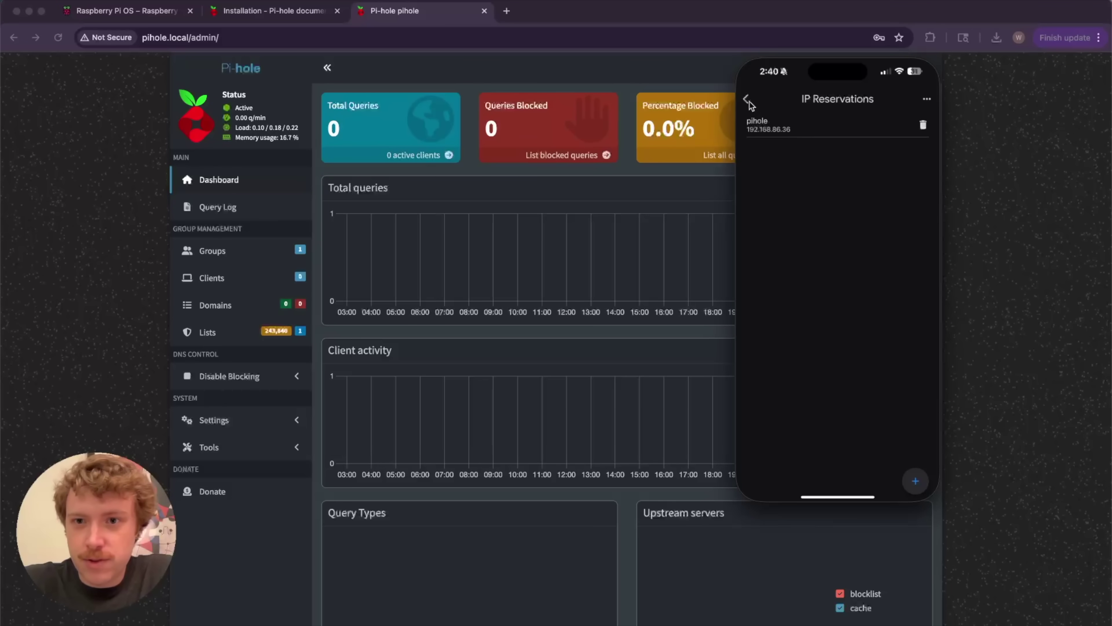
In the router app's DNS Settings, choose Custom and start entering the primary server
{"action": "left_click", "coordinate": [749, 102]}
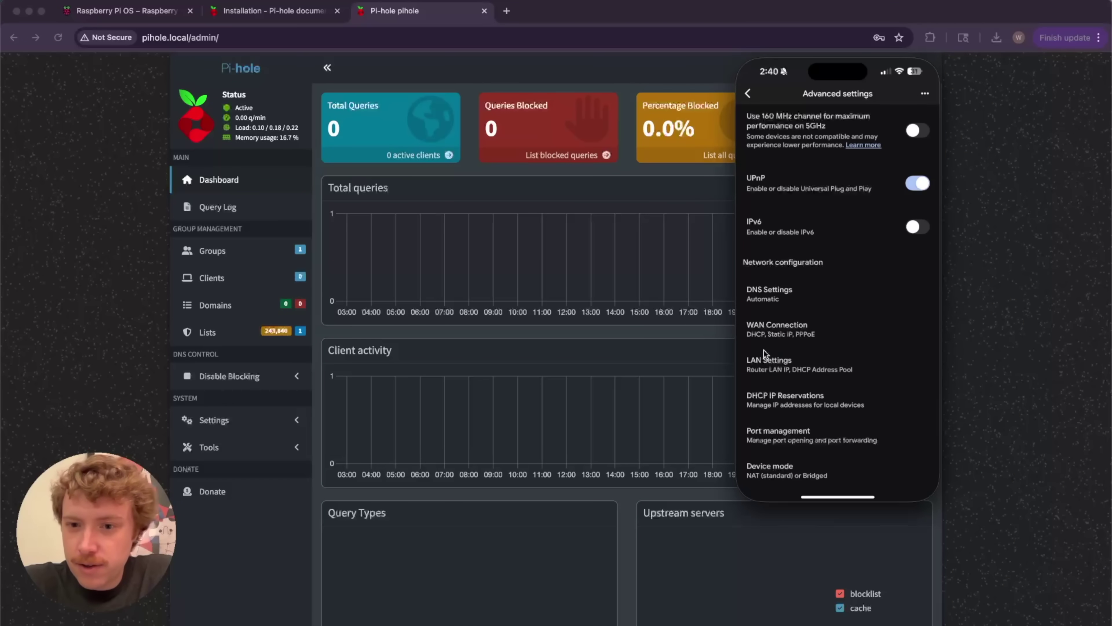
{"action": "scroll", "coordinate": [795, 348], "scroll_direction": "down", "scroll_amount": 2}
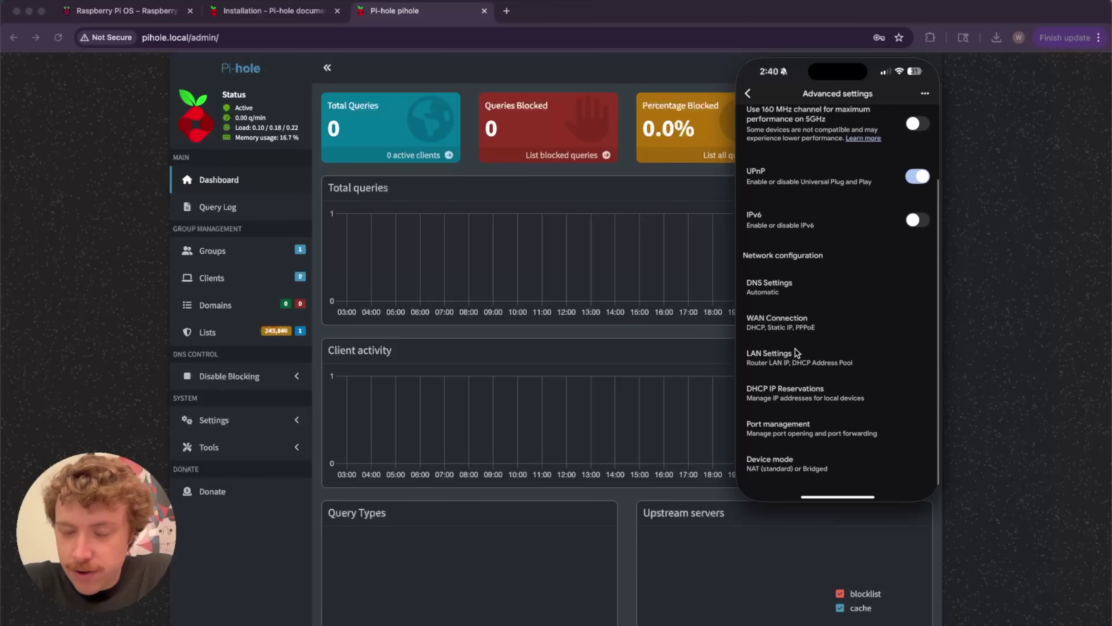
{"action": "left_click", "coordinate": [784, 290]}
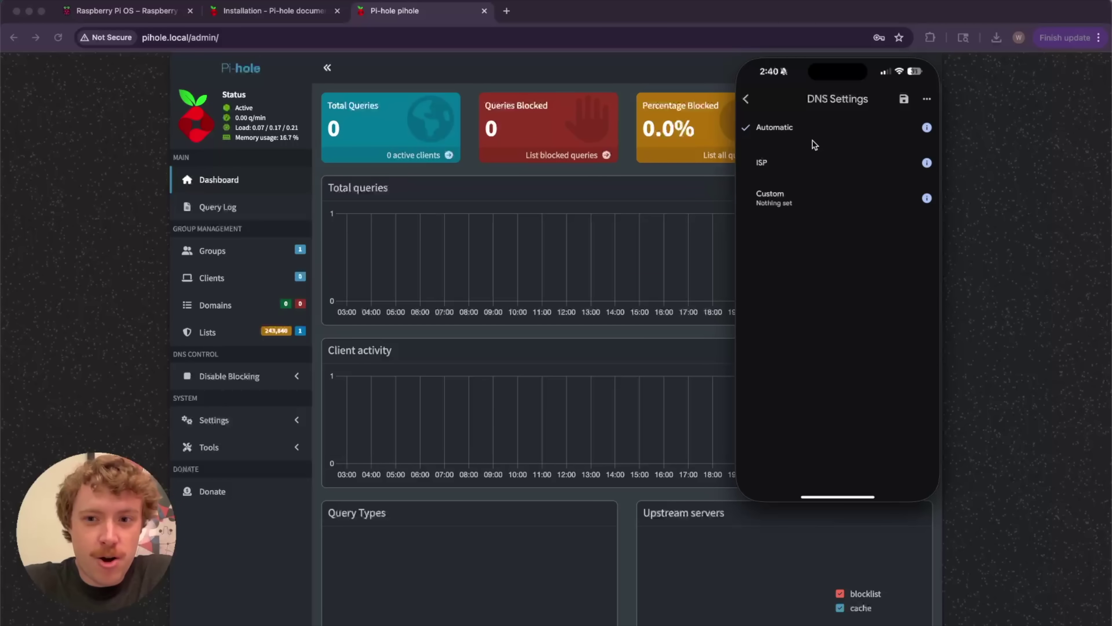
{"action": "left_click", "coordinate": [792, 202]}
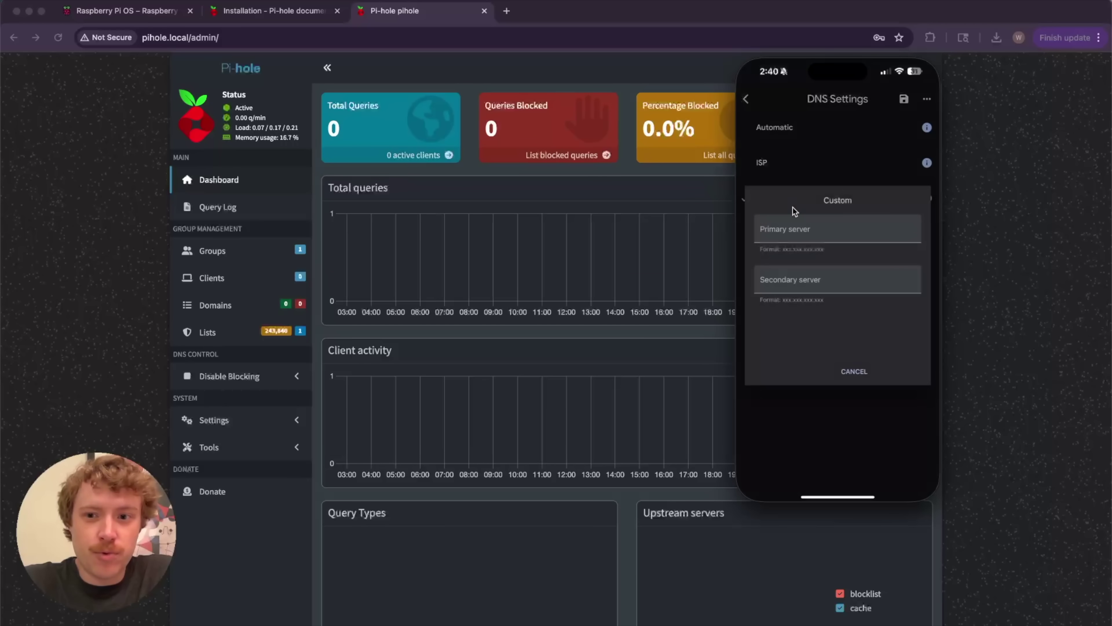
{"action": "left_click", "coordinate": [781, 230]}
{"action": "type", "text": "192.168.186"}
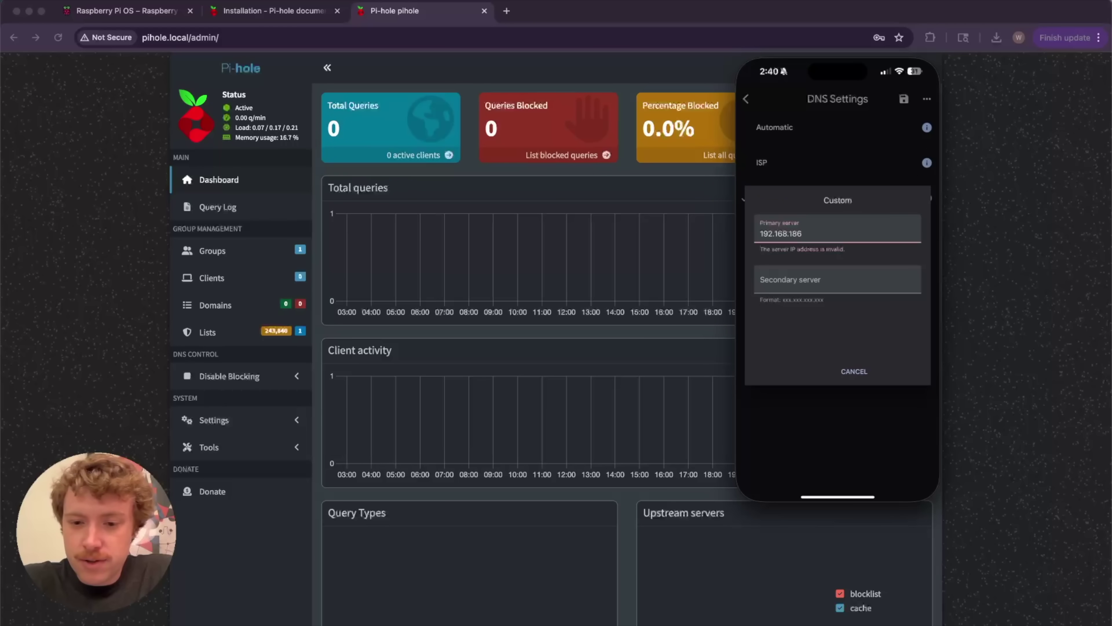
Copy 192.168.86.36 from Terminal into Primary server, replacing the typo, and save
{"action": "key", "text": "super+Tab"}
{"action": "scroll", "coordinate": [582, 444], "scroll_direction": "up", "scroll_amount": 2}
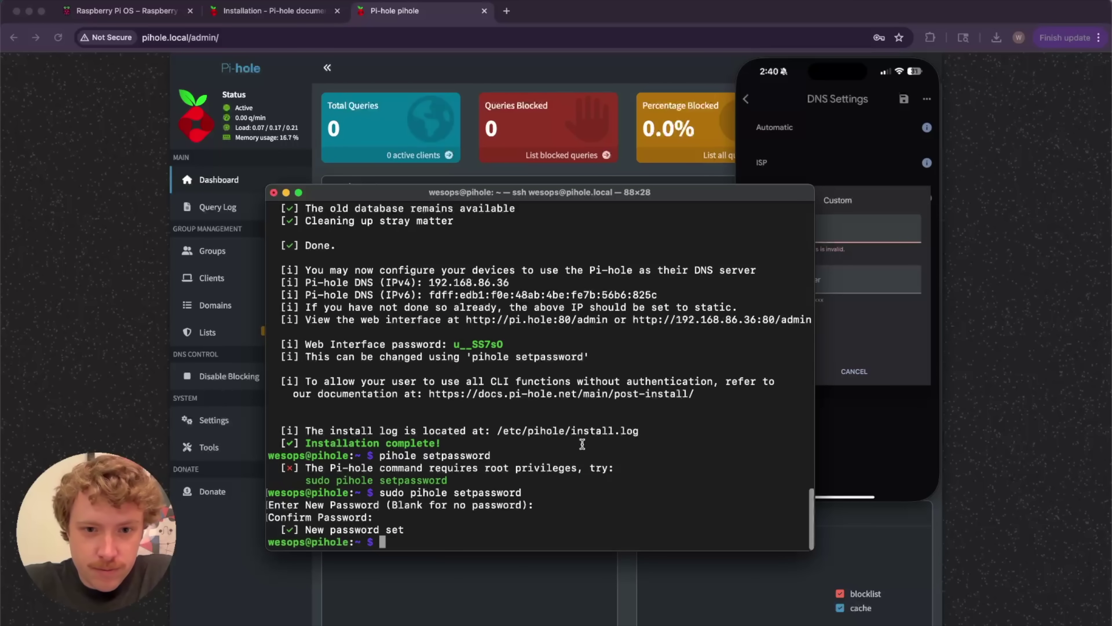
{"action": "left_click_drag", "start_coordinate": [512, 331], "coordinate": [429, 331]}
{"action": "key", "text": "super+c"}
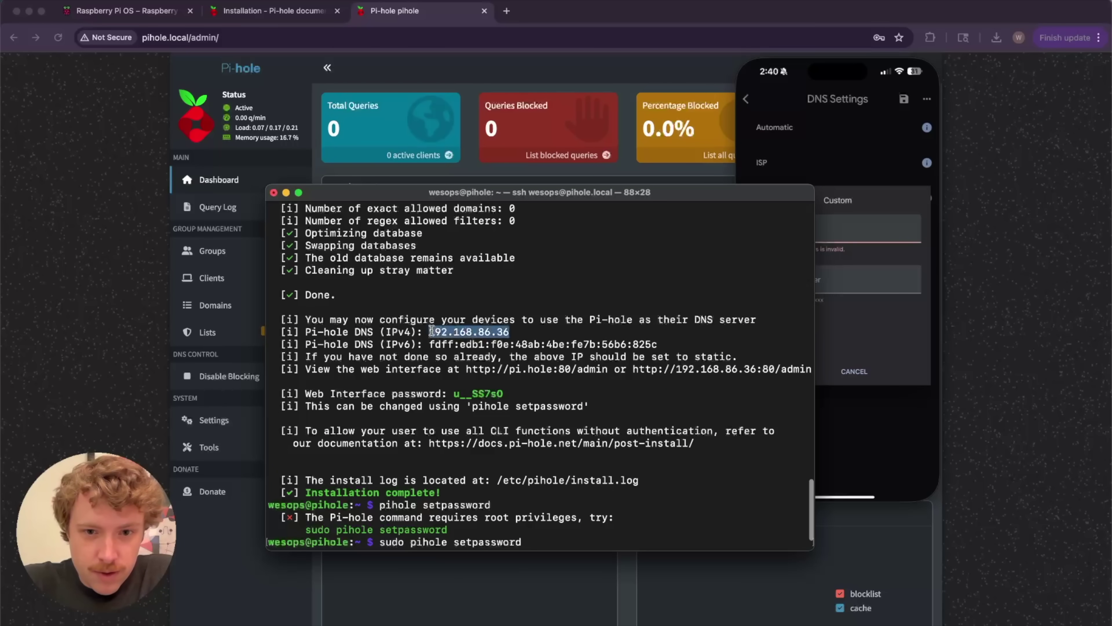
{"action": "left_click", "coordinate": [876, 303]}
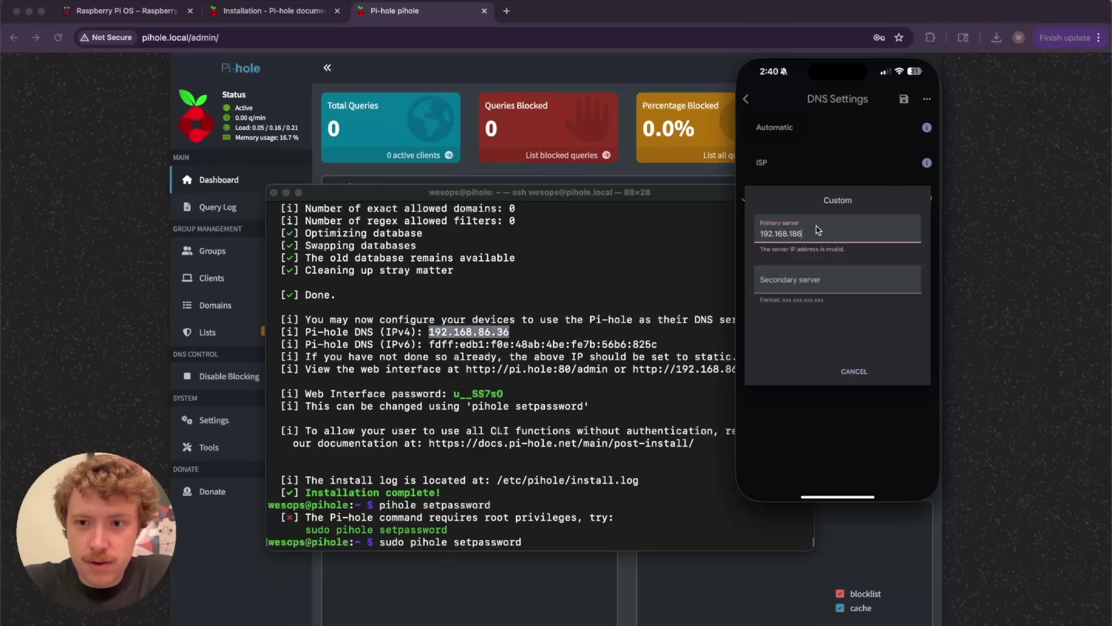
{"action": "left_click_drag", "start_coordinate": [819, 230], "coordinate": [757, 227]}
{"action": "key", "text": "super+v"}
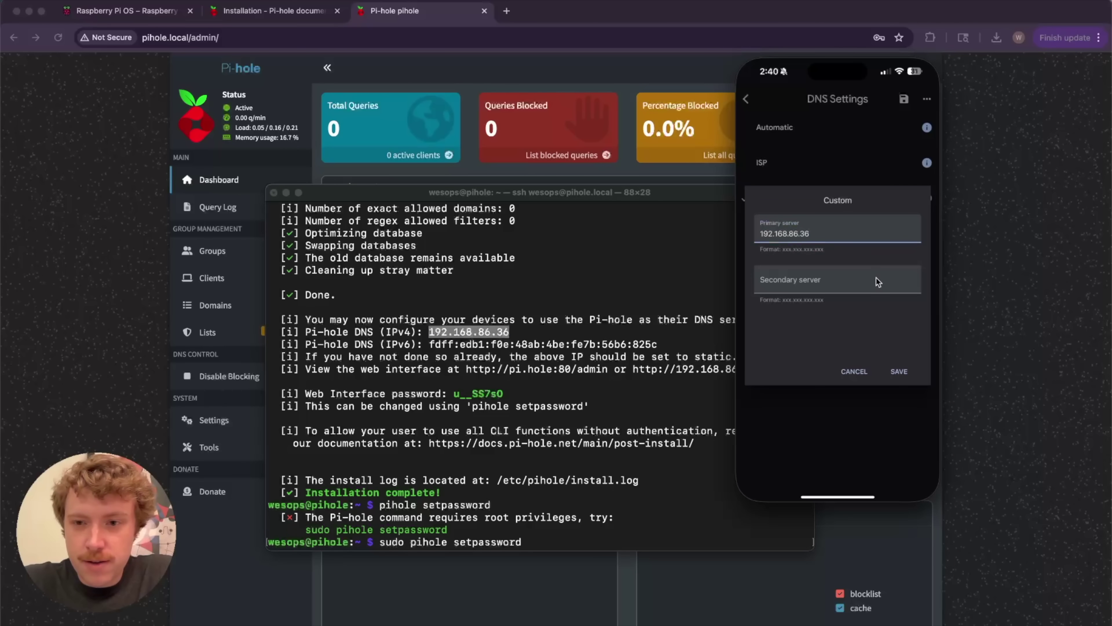
{"action": "left_click", "coordinate": [899, 371]}
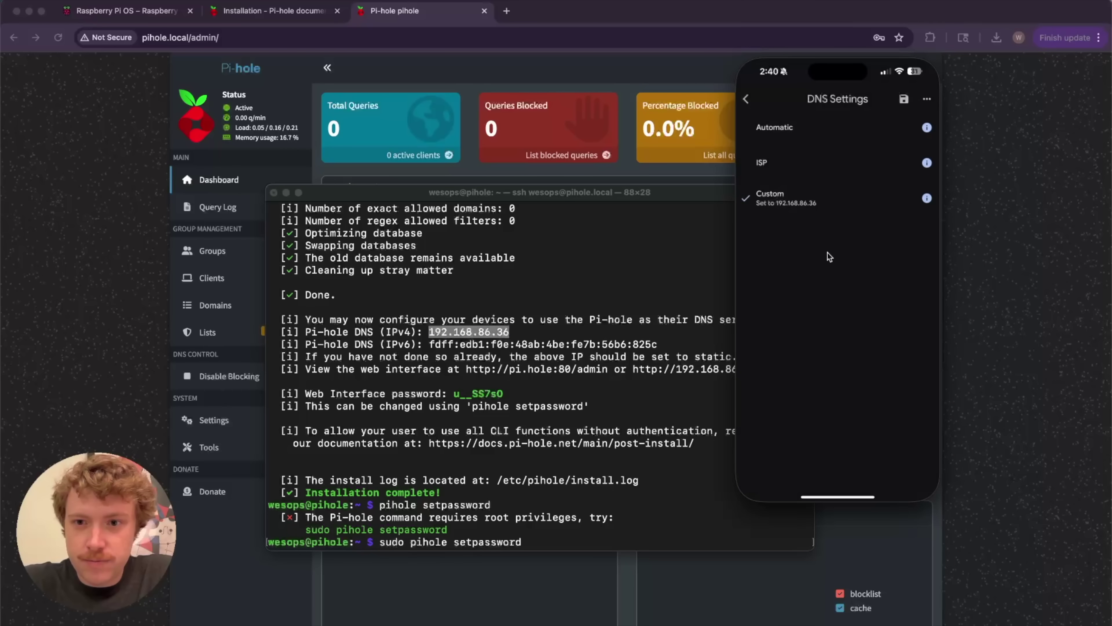
Save the router DNS settings, then view Pi-hole's blocked queries and return to the dashboard
{"action": "left_click", "coordinate": [905, 99]}
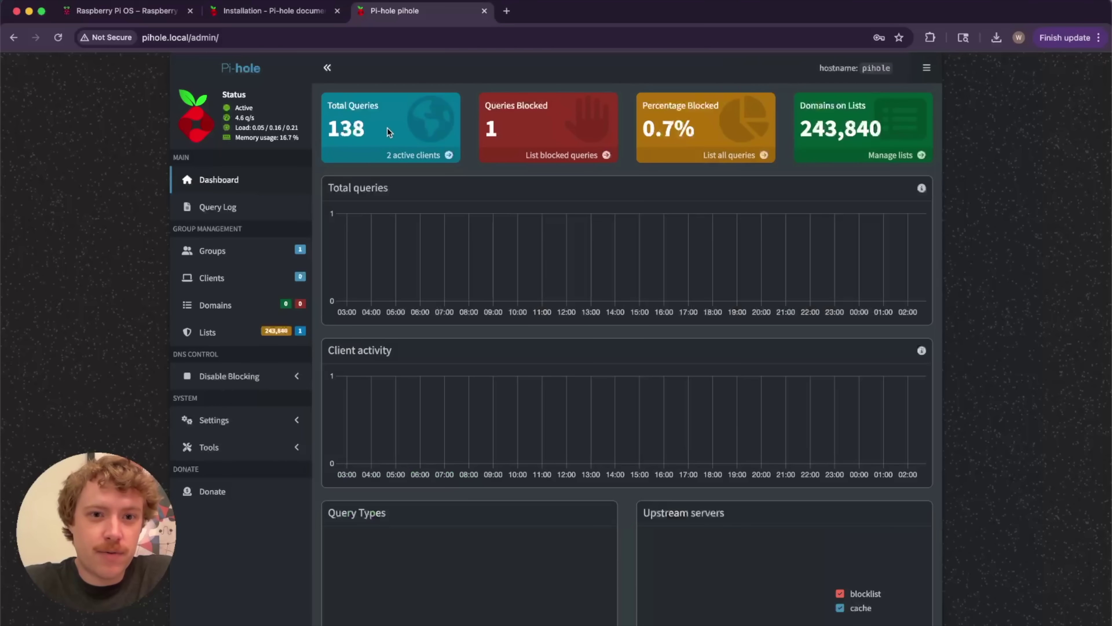
{"action": "left_click", "coordinate": [386, 127]}
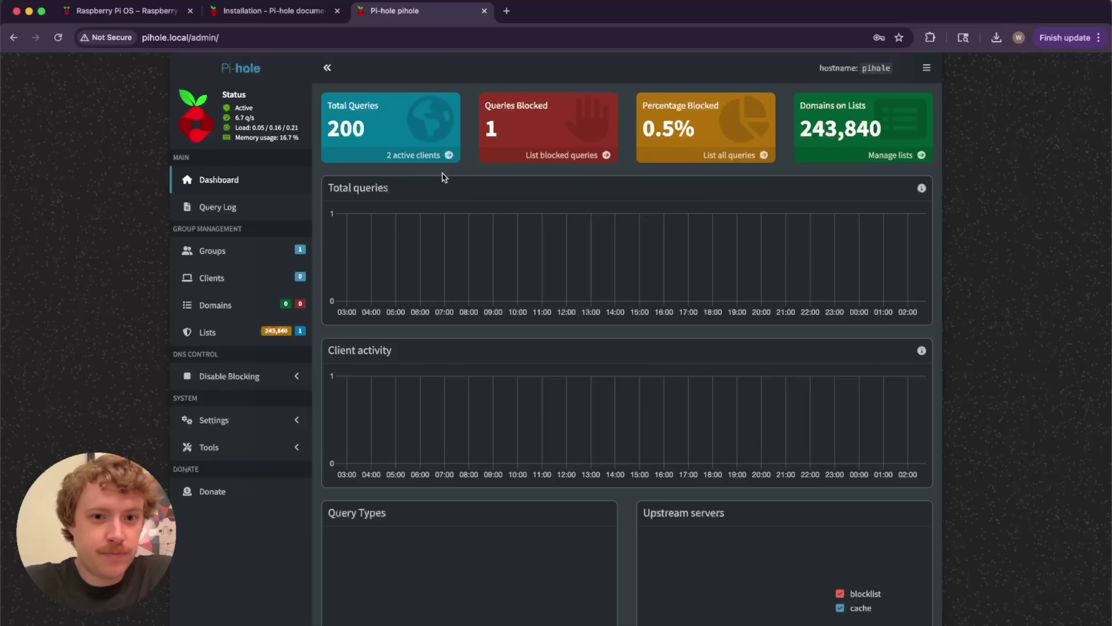
{"action": "left_click", "coordinate": [583, 154]}
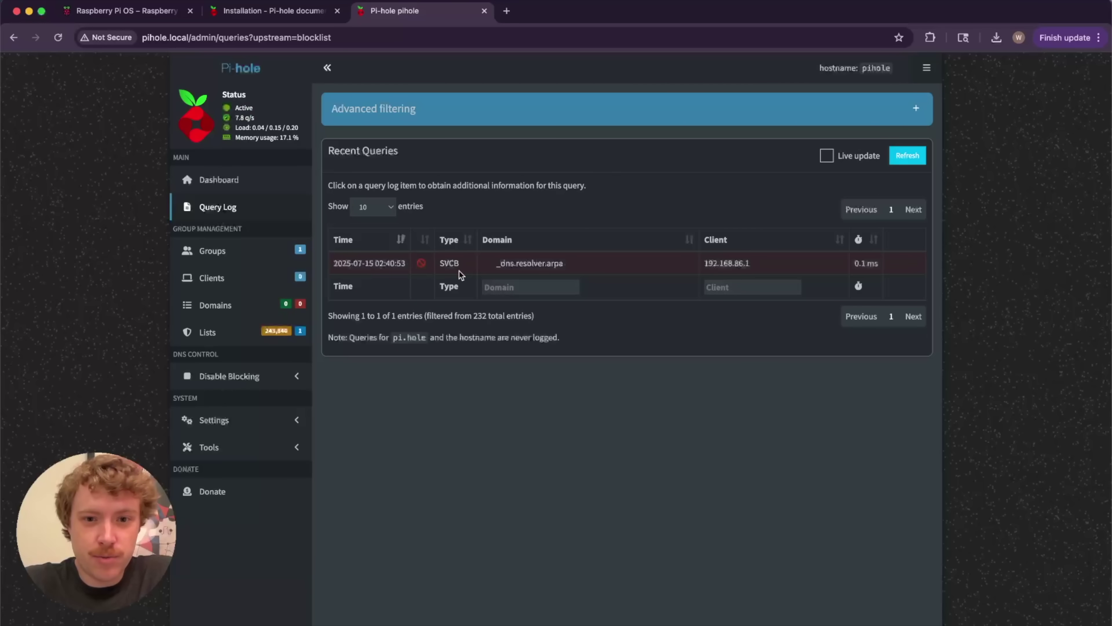
{"action": "key", "text": "super+bracketleft"}
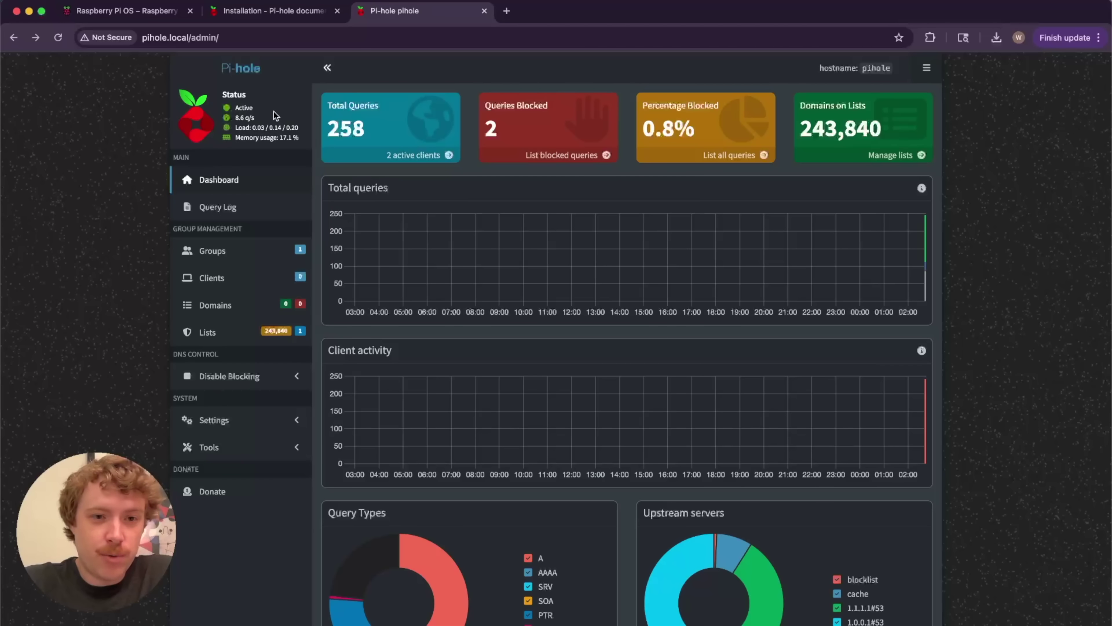
In Domains' RegEx filter tab, paste diproton-ads-[^\.]*\.hulu\.com\.akadns\.net as the regular expression
{"action": "left_click", "coordinate": [227, 333]}
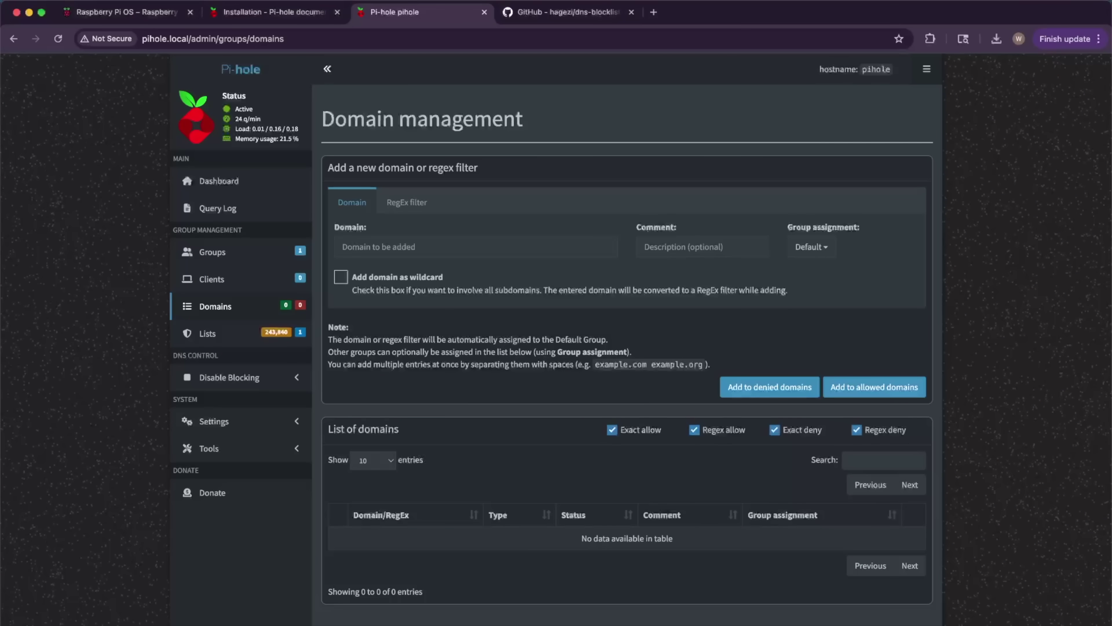
{"action": "left_click", "coordinate": [419, 204]}
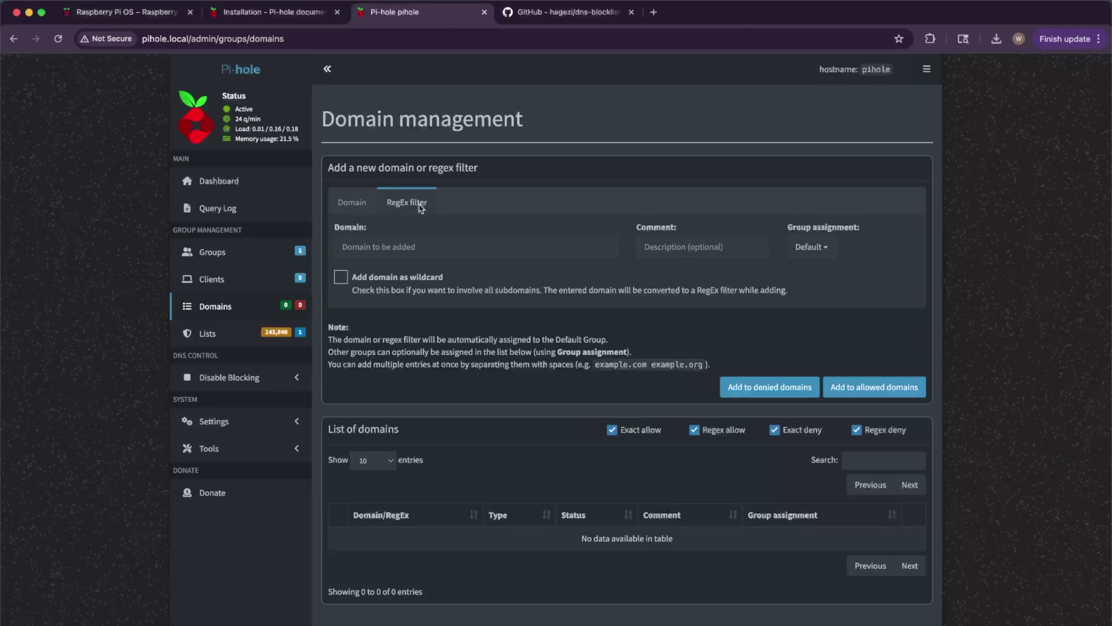
{"action": "left_click", "coordinate": [420, 240]}
{"action": "type", "text": "diproton-ads-[^\\.]*\\.hulu\\.com\\.akadns\\.net"}
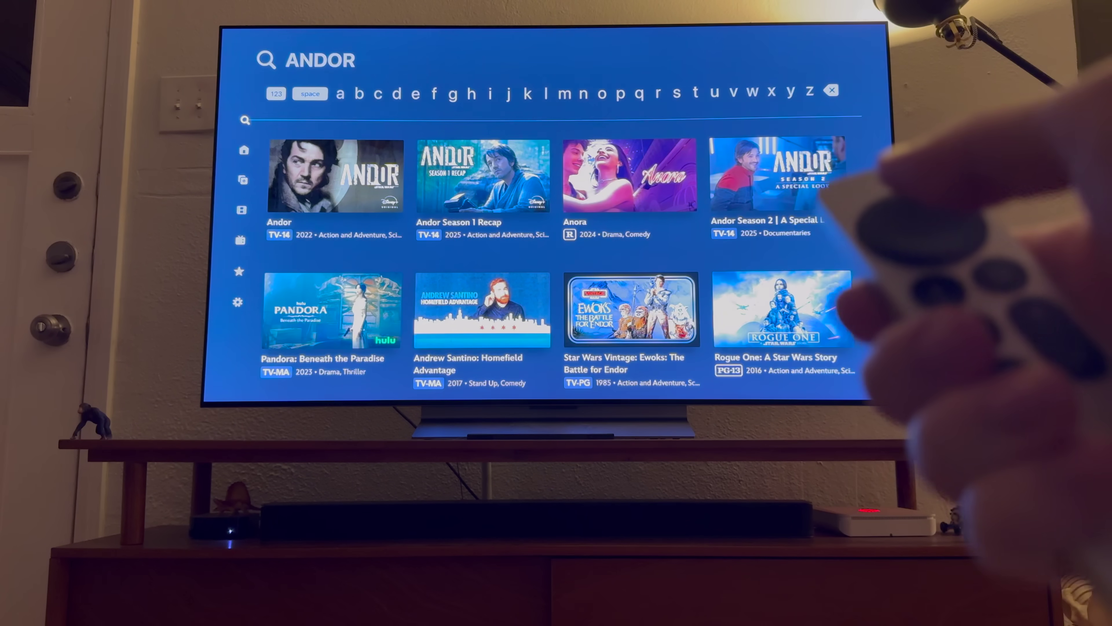
Open Andor from the Disney+ search results and restart it from the beginning
{"action": "key", "text": "Down"}
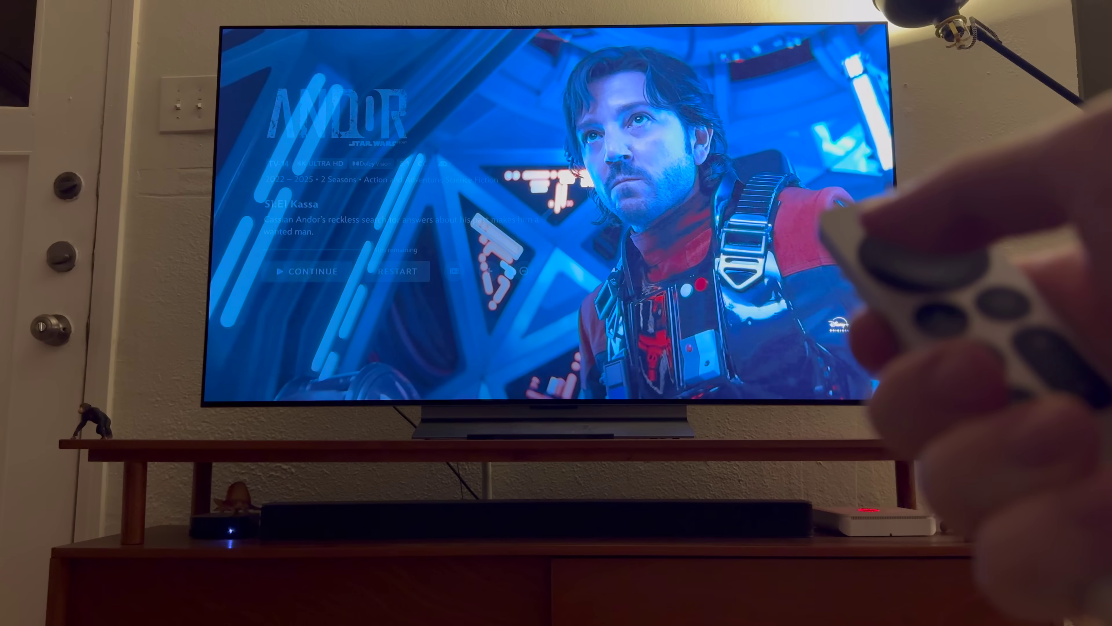
{"action": "key", "text": "Return"}
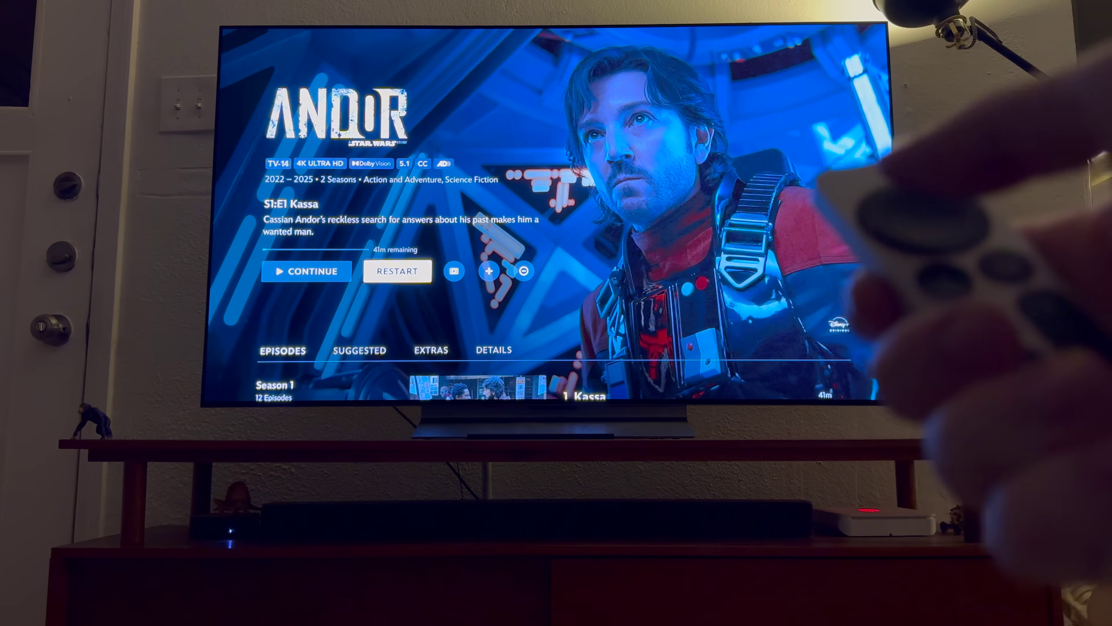